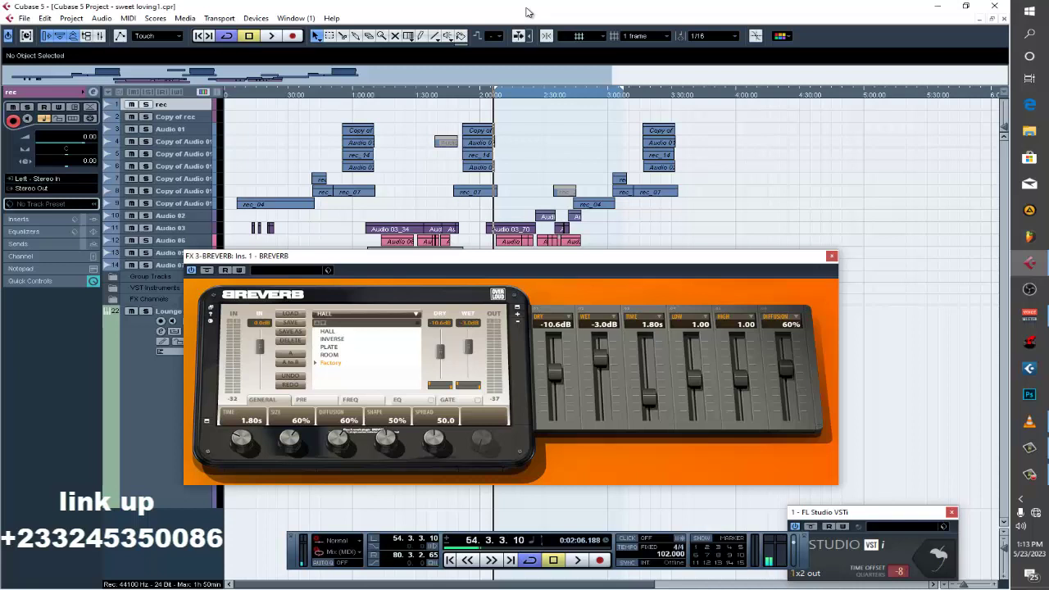
Play the song from the cycle start and follow the vocals on the Audio 03 and Audio 02 tracks, clear of the BREVERB window.
{"action": "key", "text": "space"}
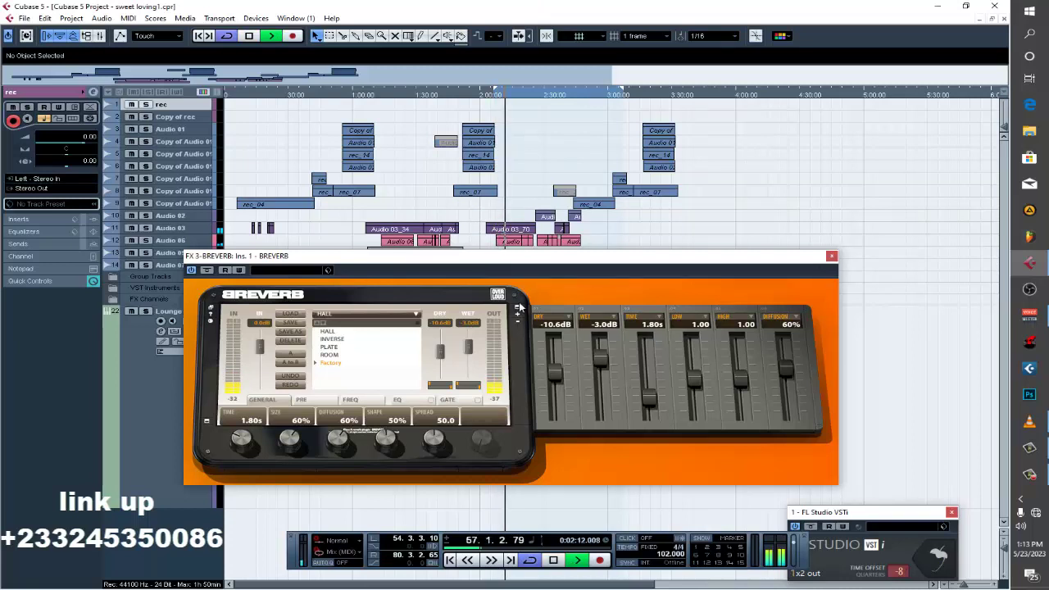
{"action": "left_click_drag", "start_coordinate": [563, 264], "coordinate": [571, 333]}
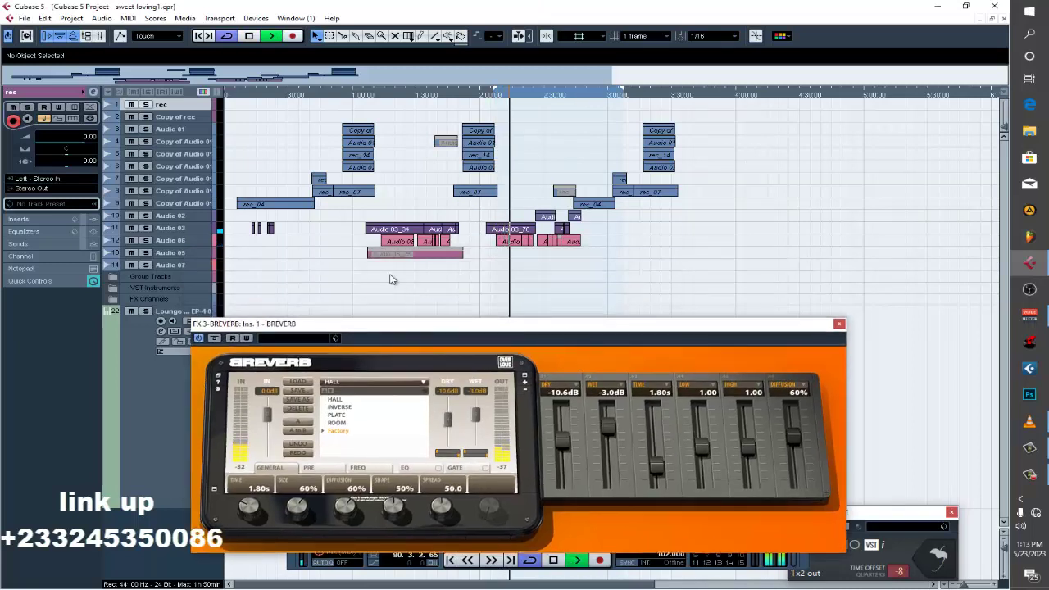
{"action": "left_click", "coordinate": [196, 230]}
{"action": "left_click_drag", "start_coordinate": [198, 270], "coordinate": [198, 274]}
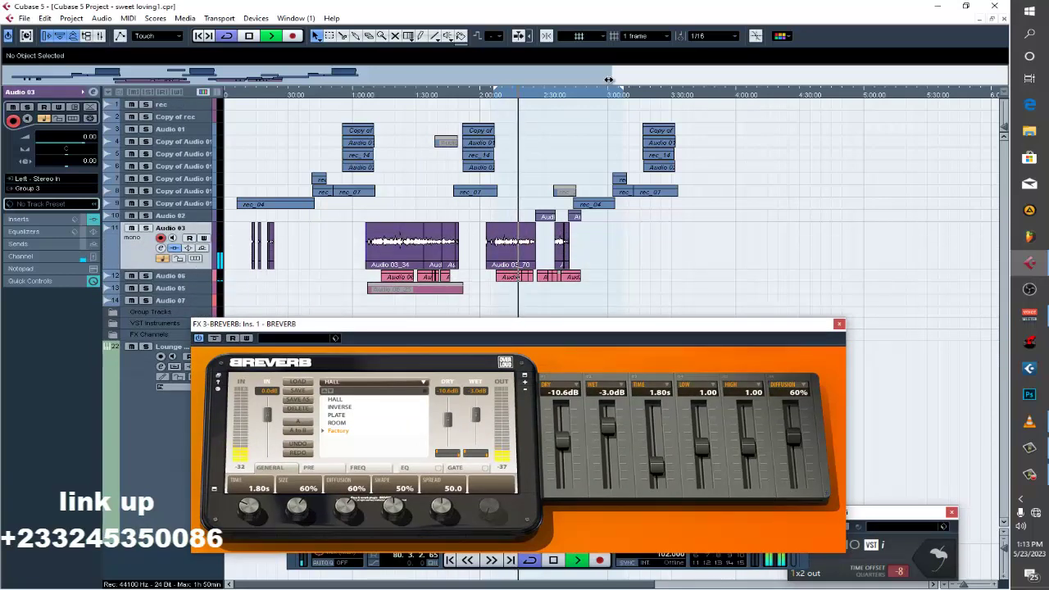
{"action": "left_click_drag", "start_coordinate": [598, 92], "coordinate": [492, 92]}
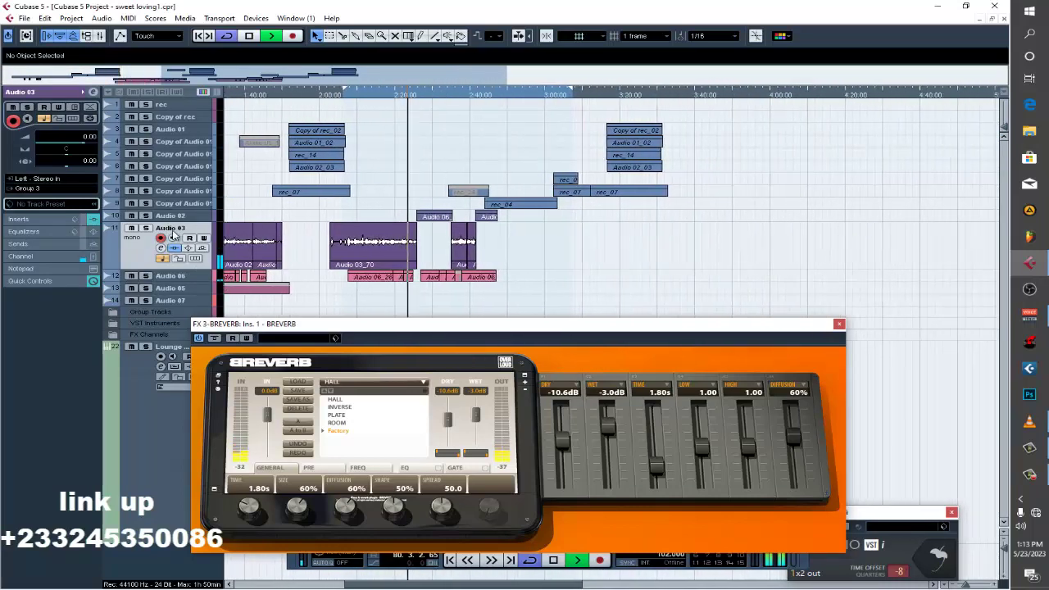
{"action": "left_click", "coordinate": [173, 216]}
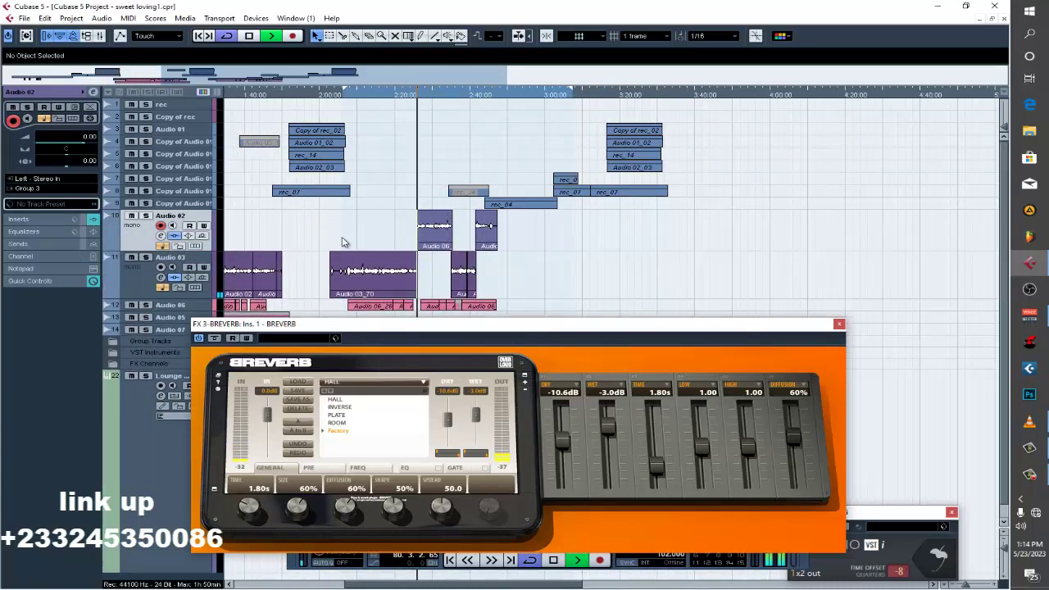
{"action": "scroll", "coordinate": [576, 249], "scroll_direction": "down", "scroll_amount": 1}
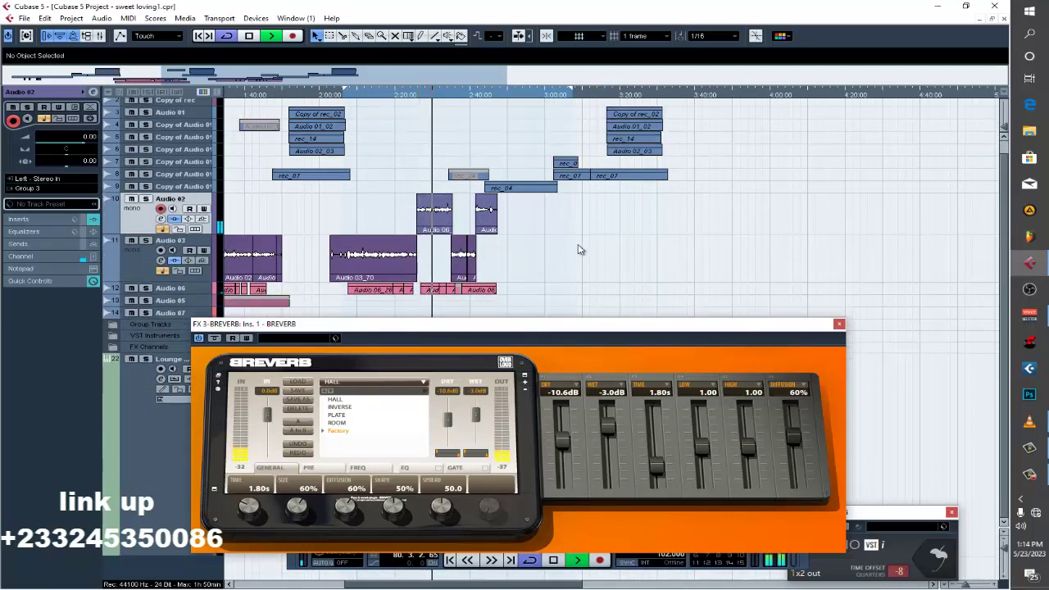
{"action": "left_click_drag", "start_coordinate": [167, 88], "coordinate": [191, 80]}
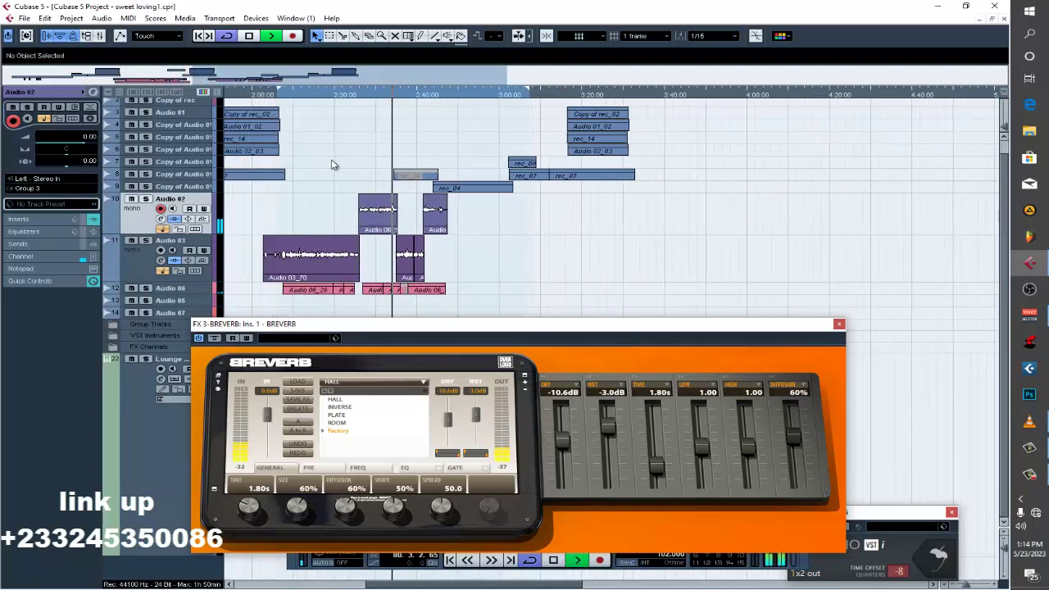
Open the FL Studio instrument's editor to view the beat's playlist and mixer, and return to the Cubase project.
{"action": "left_click_drag", "start_coordinate": [471, 326], "coordinate": [464, 283]}
{"action": "left_click", "coordinate": [942, 564]}
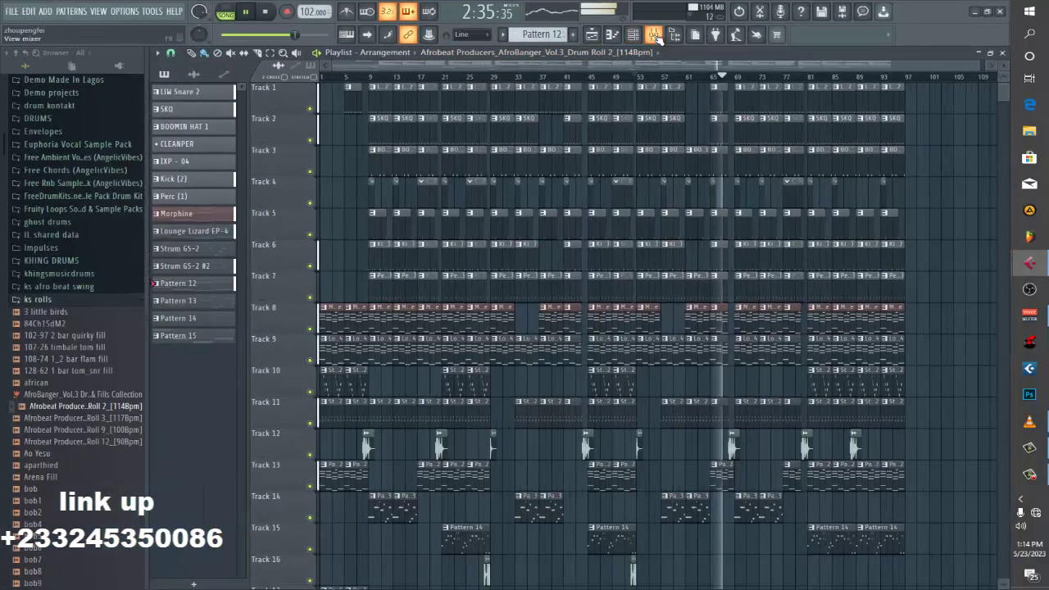
{"action": "left_click", "coordinate": [653, 35]}
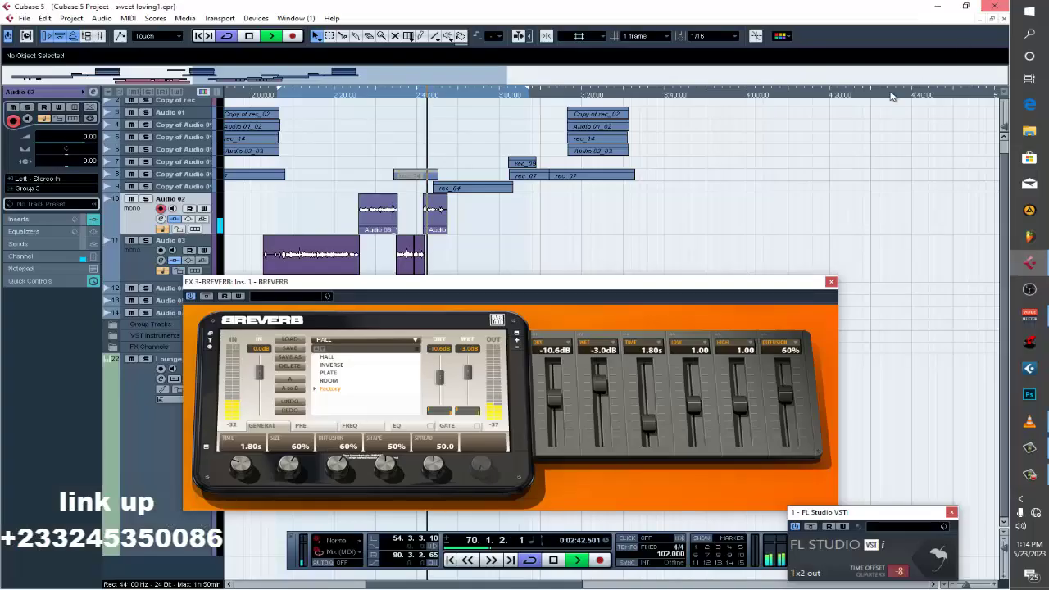
{"action": "left_click", "coordinate": [1001, 11]}
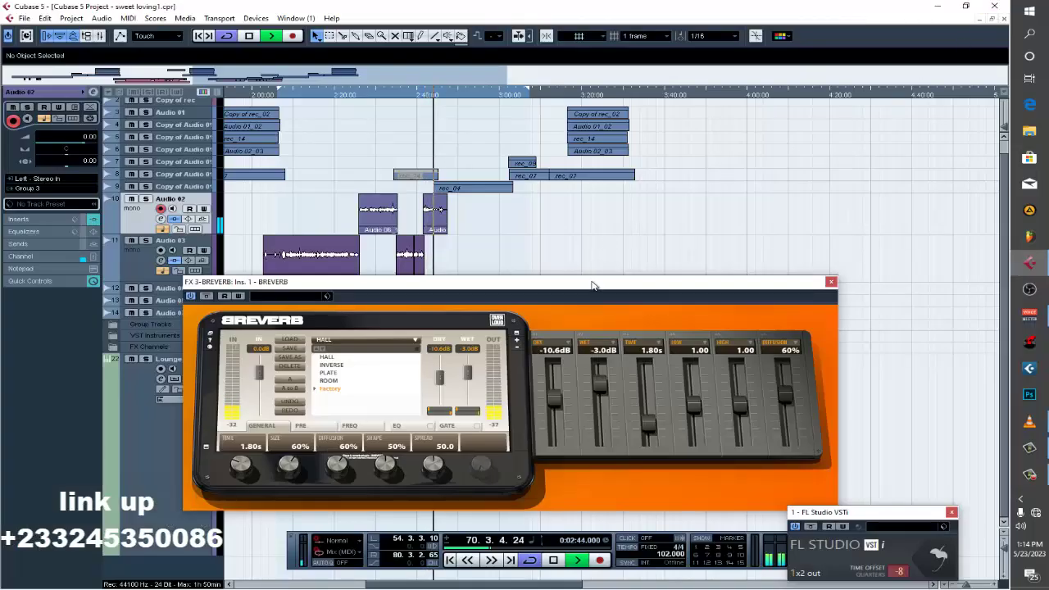
Follow the playing vocals on the Audio 06 track and the track holding rec_04, and stop playback.
{"action": "left_click_drag", "start_coordinate": [593, 282], "coordinate": [590, 306]}
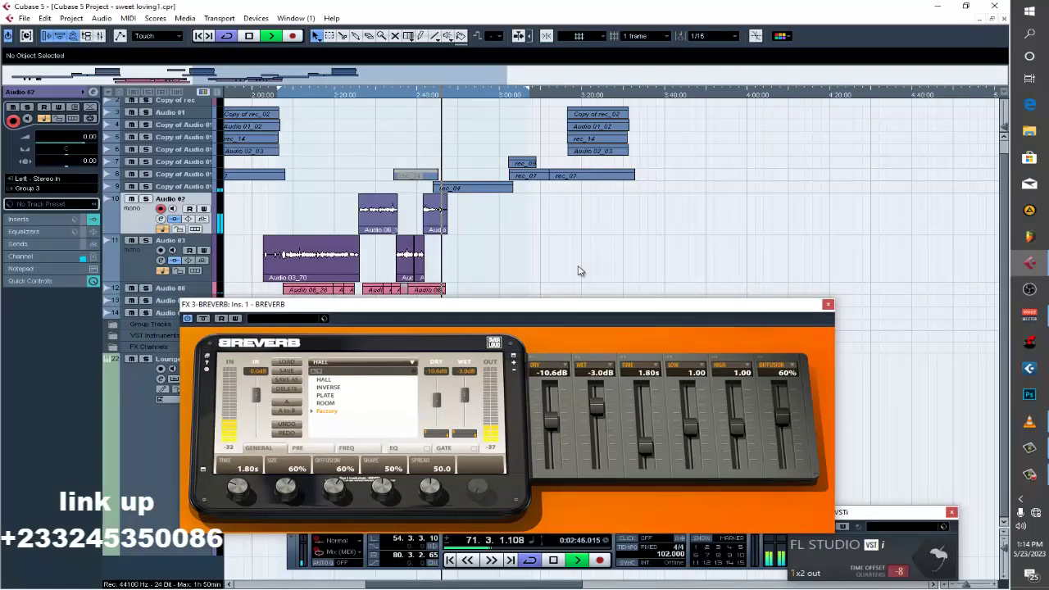
{"action": "left_click", "coordinate": [168, 290]}
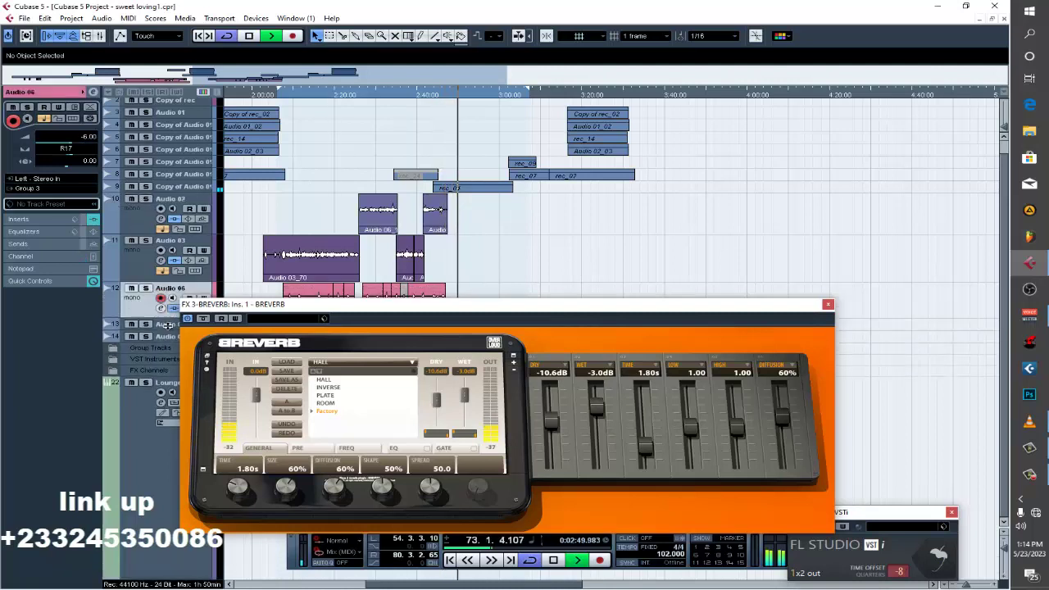
{"action": "left_click_drag", "start_coordinate": [400, 324], "coordinate": [380, 381]}
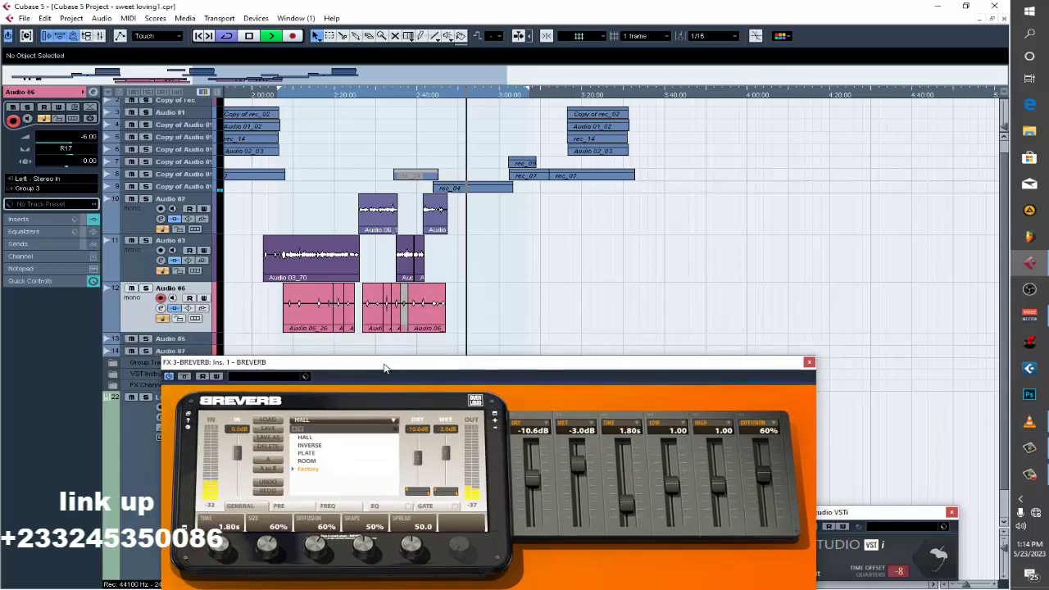
{"action": "left_click", "coordinate": [194, 190]}
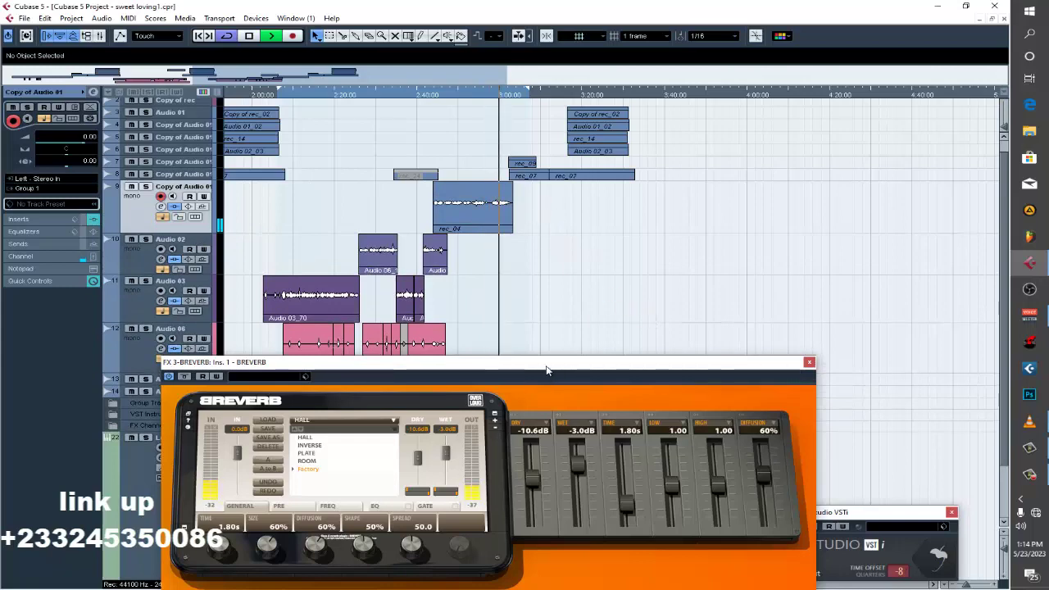
{"action": "left_click_drag", "start_coordinate": [550, 374], "coordinate": [534, 335]}
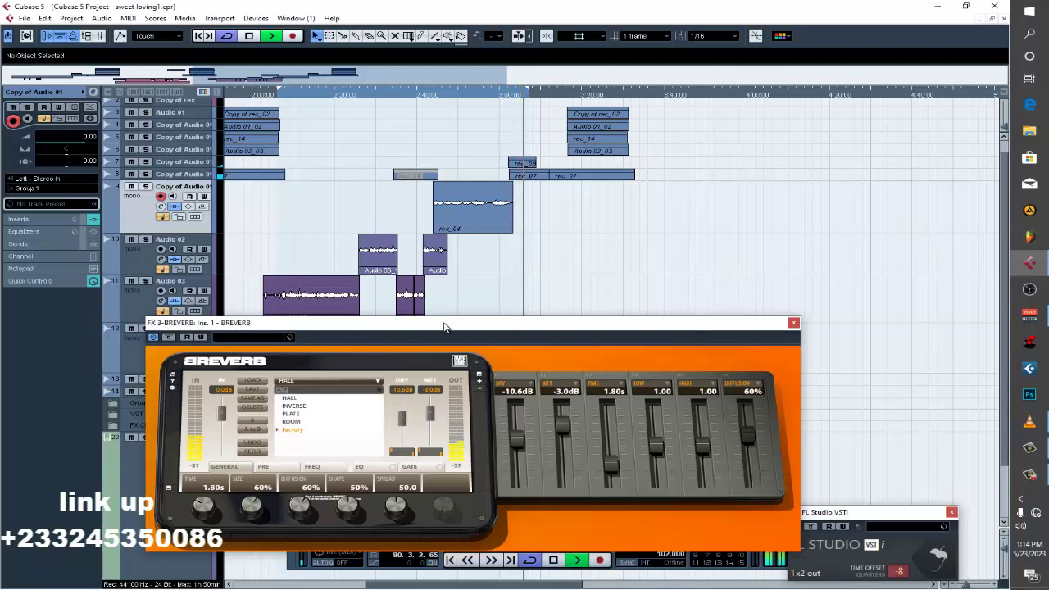
{"action": "key", "text": "space"}
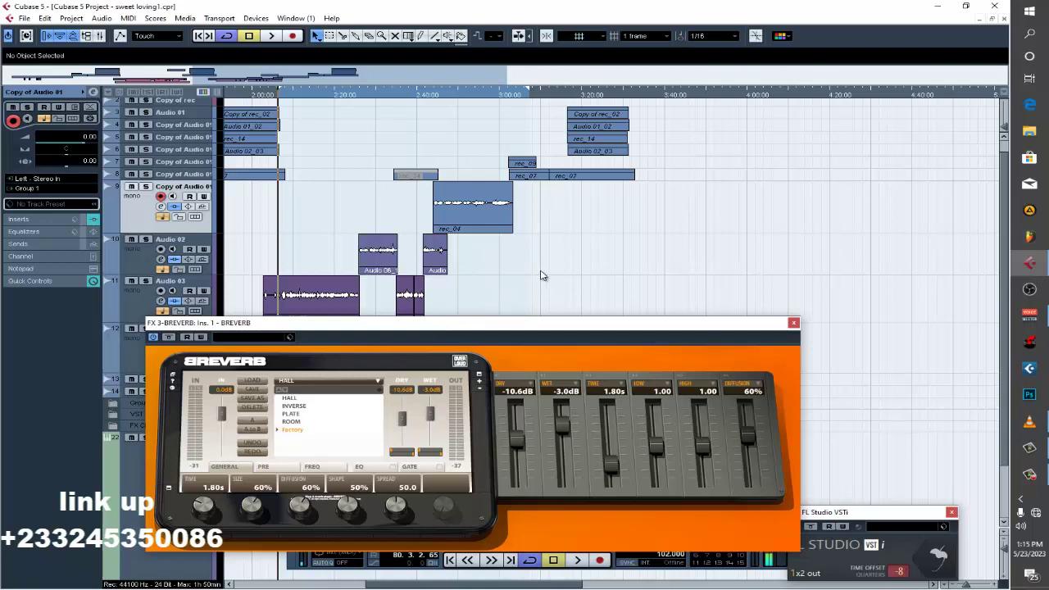
Reopen the FL Studio editor, reset the song position to the start, review the playlist and mixer, and close the editor.
{"action": "left_click", "coordinate": [926, 566]}
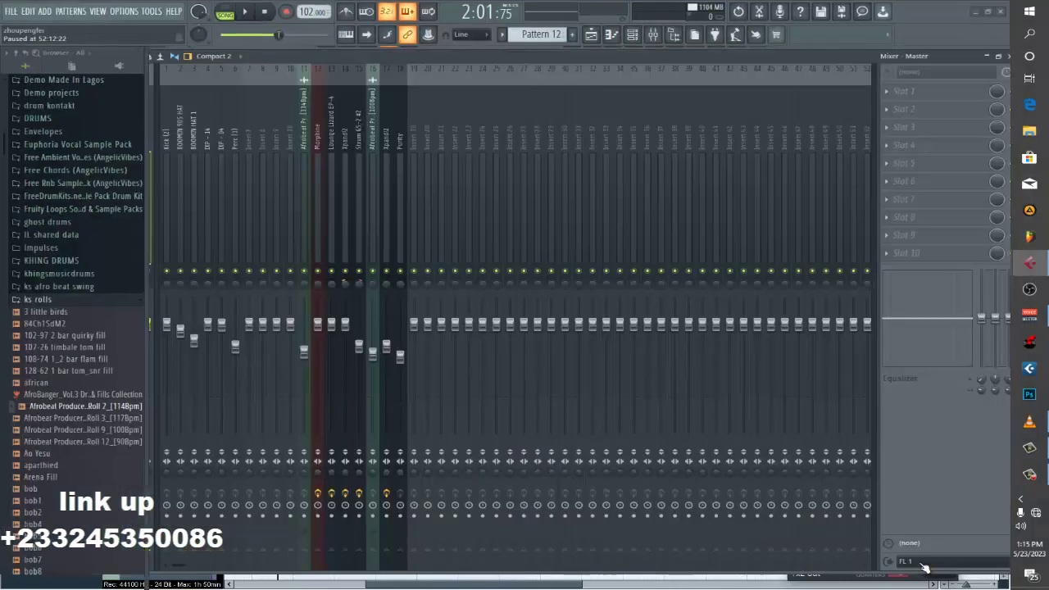
{"action": "left_click", "coordinate": [985, 56]}
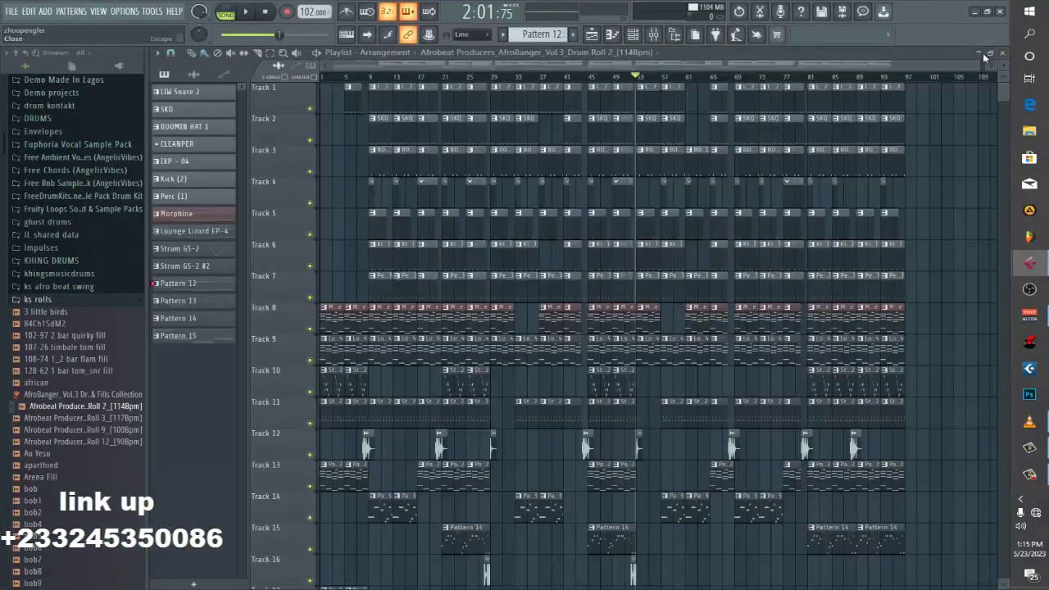
{"action": "left_click", "coordinate": [263, 13]}
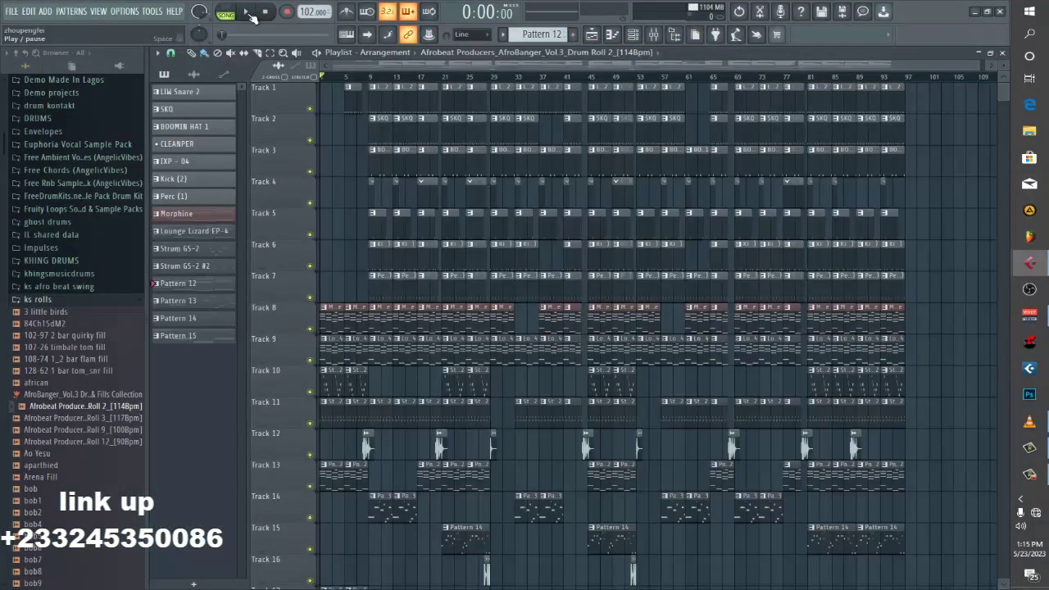
{"action": "left_click", "coordinate": [246, 13]}
{"action": "key", "text": "space"}
{"action": "left_click", "coordinate": [653, 33]}
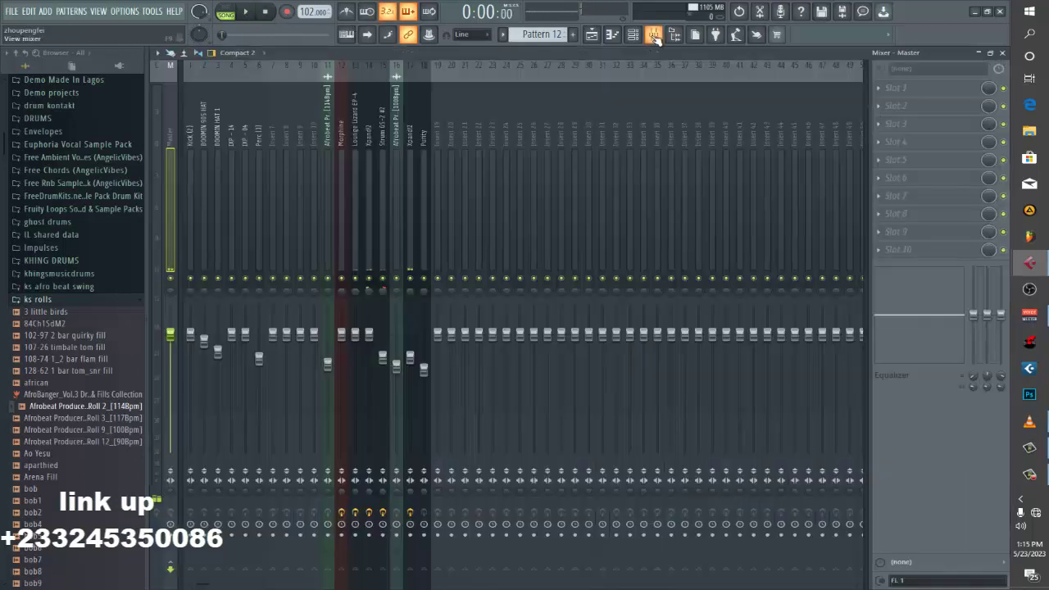
{"action": "left_click", "coordinate": [987, 11]}
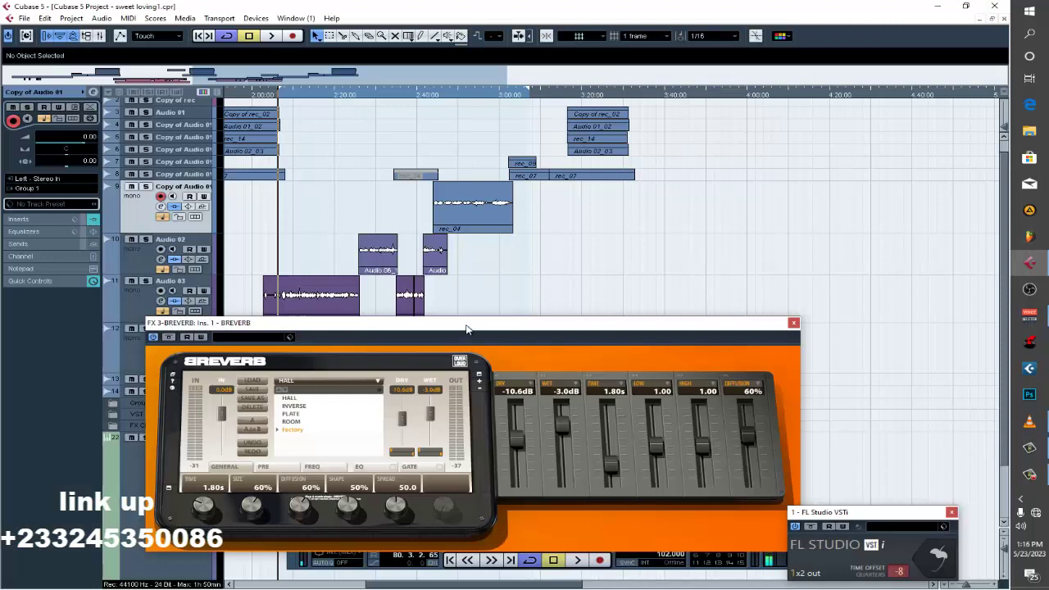
Close the BREVERB window and show the insert effects of the Audio 03 track.
{"action": "left_click_drag", "start_coordinate": [465, 329], "coordinate": [533, 255]}
{"action": "left_click", "coordinate": [847, 254]}
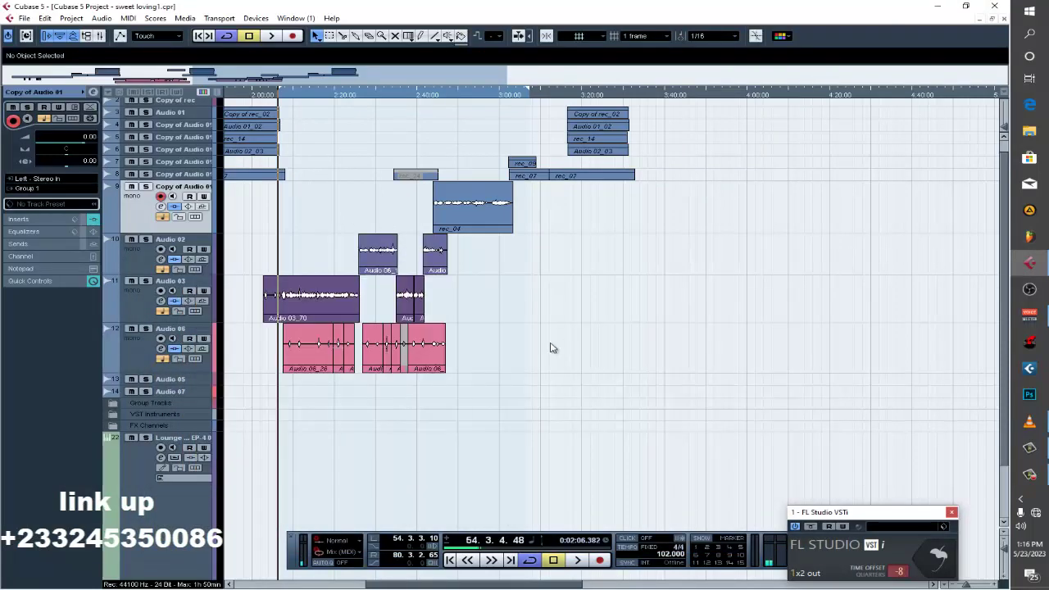
{"action": "scroll", "coordinate": [543, 360], "scroll_direction": "down", "scroll_amount": 2}
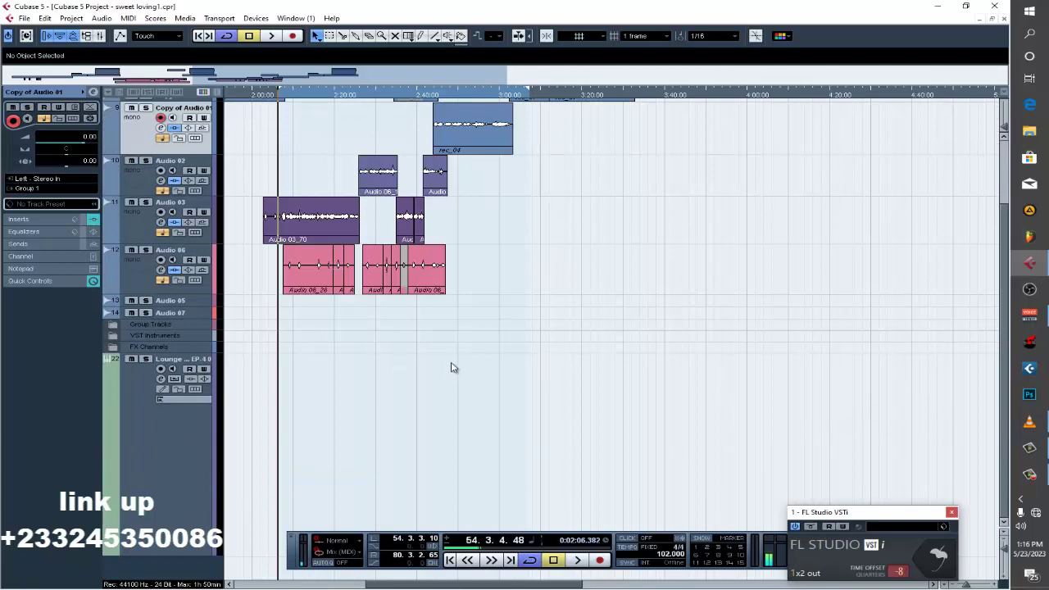
{"action": "left_click", "coordinate": [132, 221]}
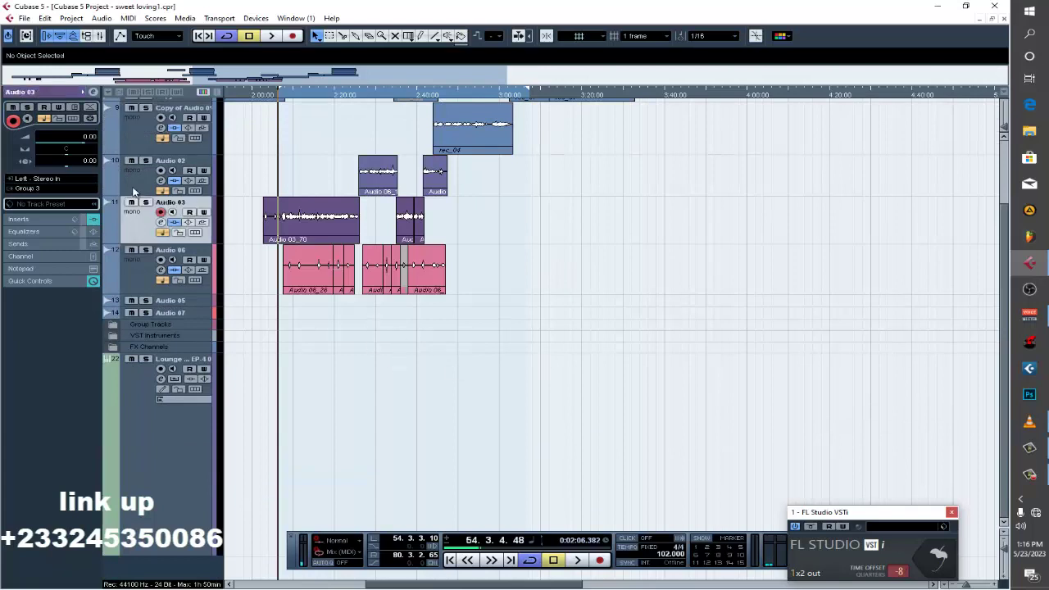
{"action": "left_click", "coordinate": [133, 191]}
{"action": "left_click", "coordinate": [134, 229]}
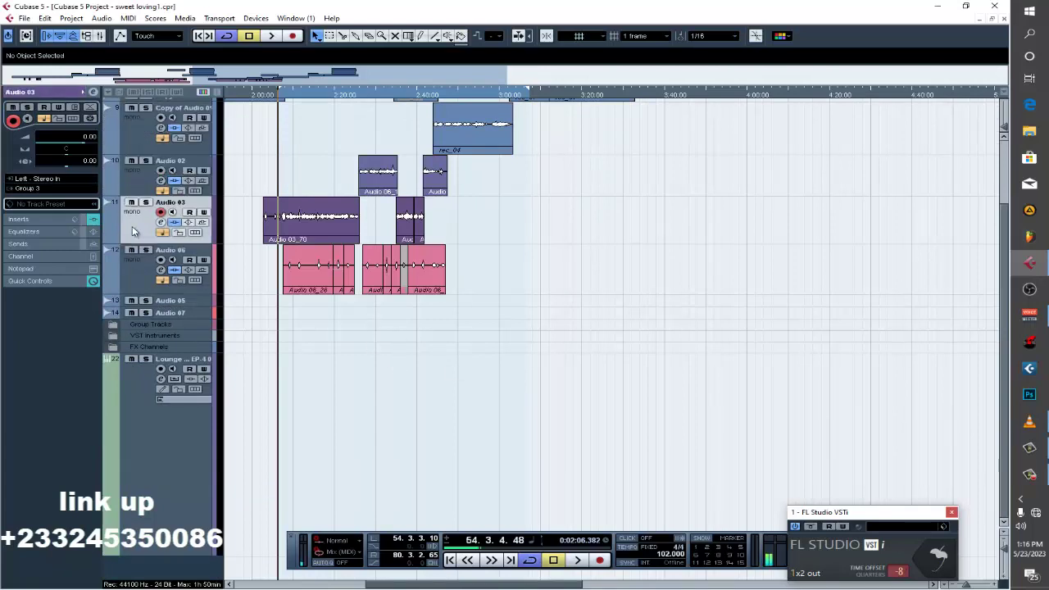
{"action": "left_click", "coordinate": [55, 221]}
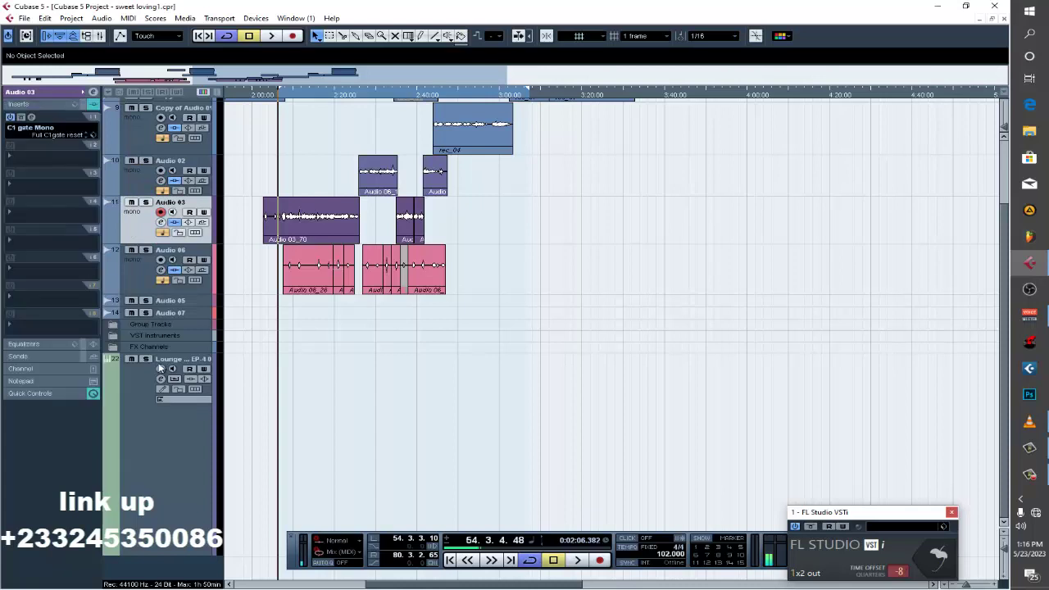
Expand the group tracks folder and examine the Pro-Q 3 equalizer curve inserted on Group 1.
{"action": "left_click", "coordinate": [114, 326]}
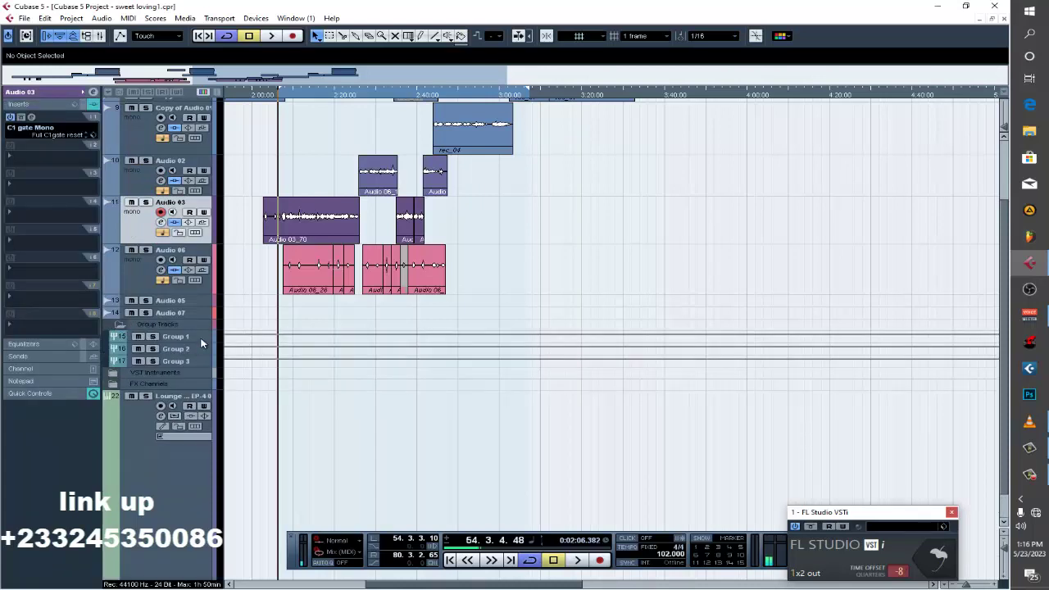
{"action": "left_click", "coordinate": [202, 340]}
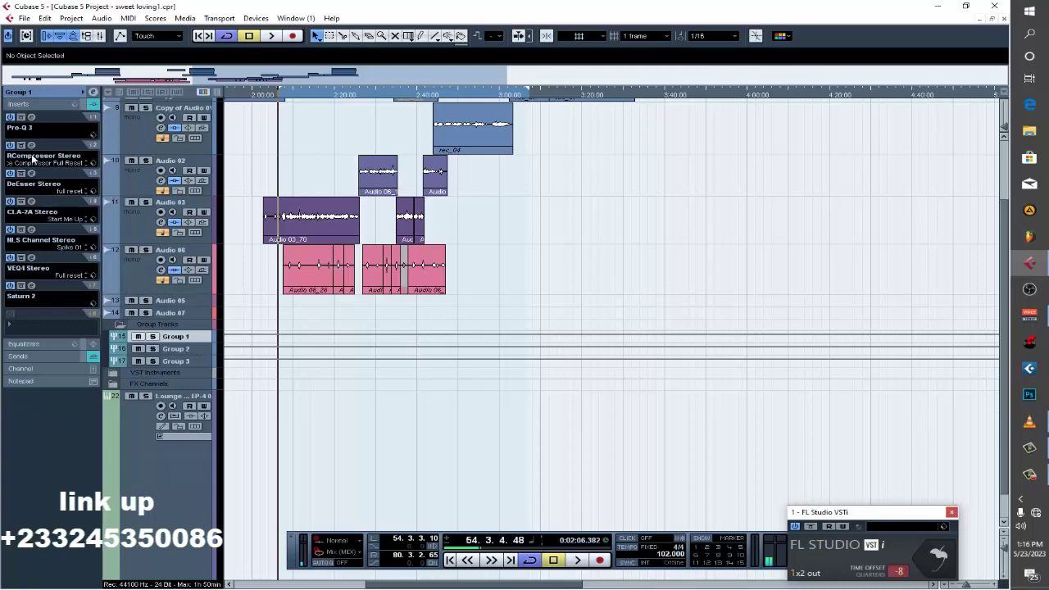
{"action": "left_click", "coordinate": [31, 120]}
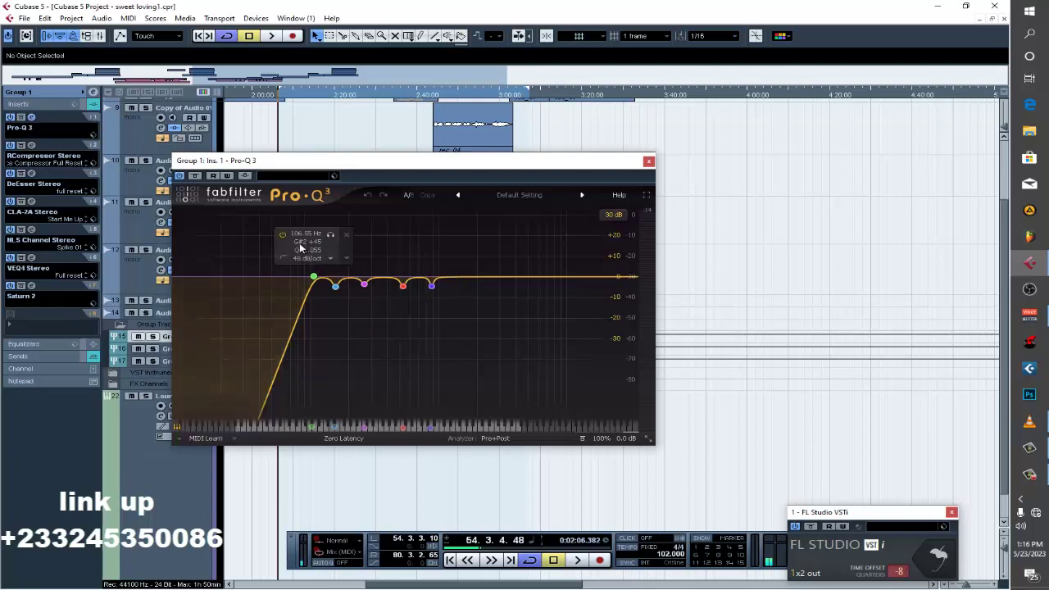
{"action": "left_click", "coordinate": [648, 160]}
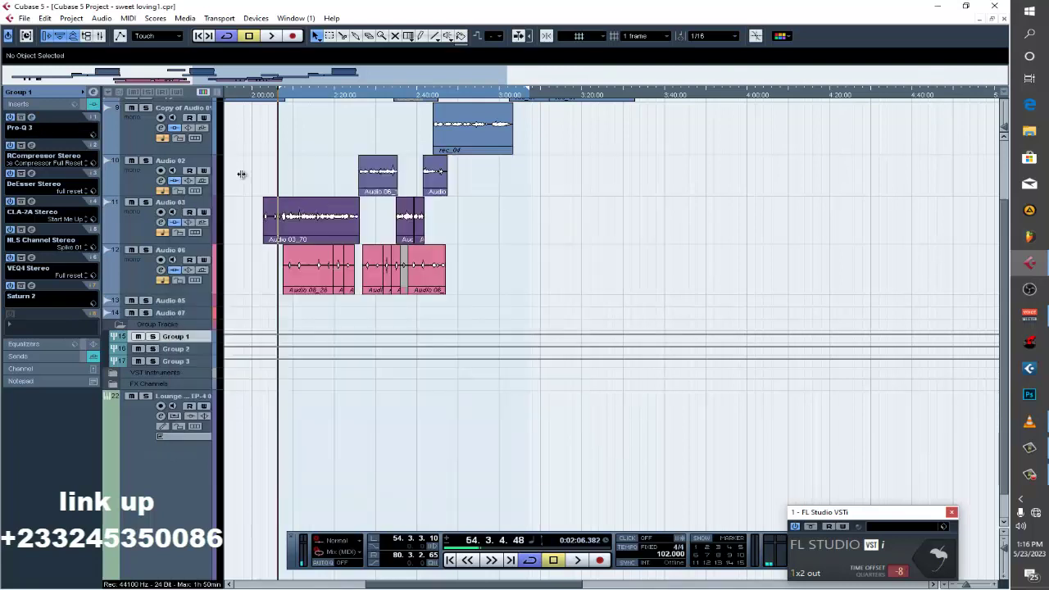
Examine the RCompressor, DeEsser and CLA-2A settings in Group 1's insert chain, closing each plug-in window after viewing it.
{"action": "left_click", "coordinate": [31, 145]}
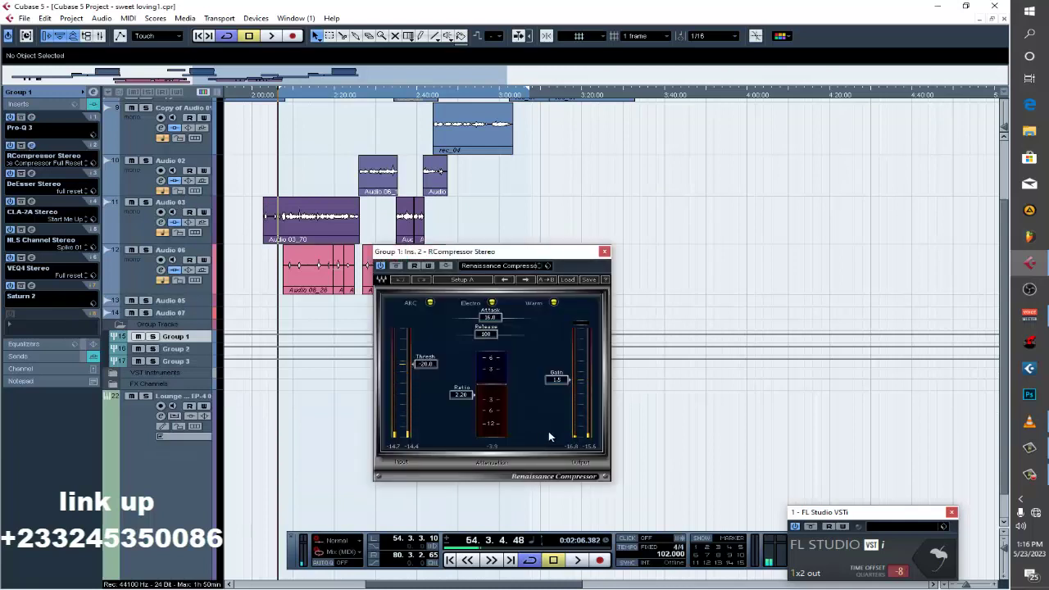
{"action": "left_click", "coordinate": [603, 255]}
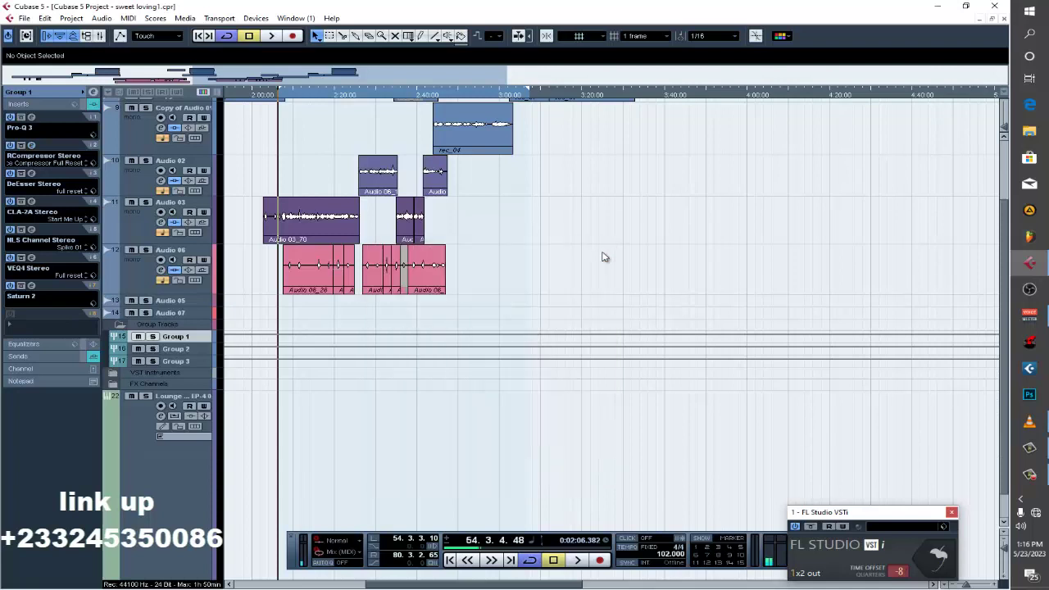
{"action": "left_click", "coordinate": [30, 174]}
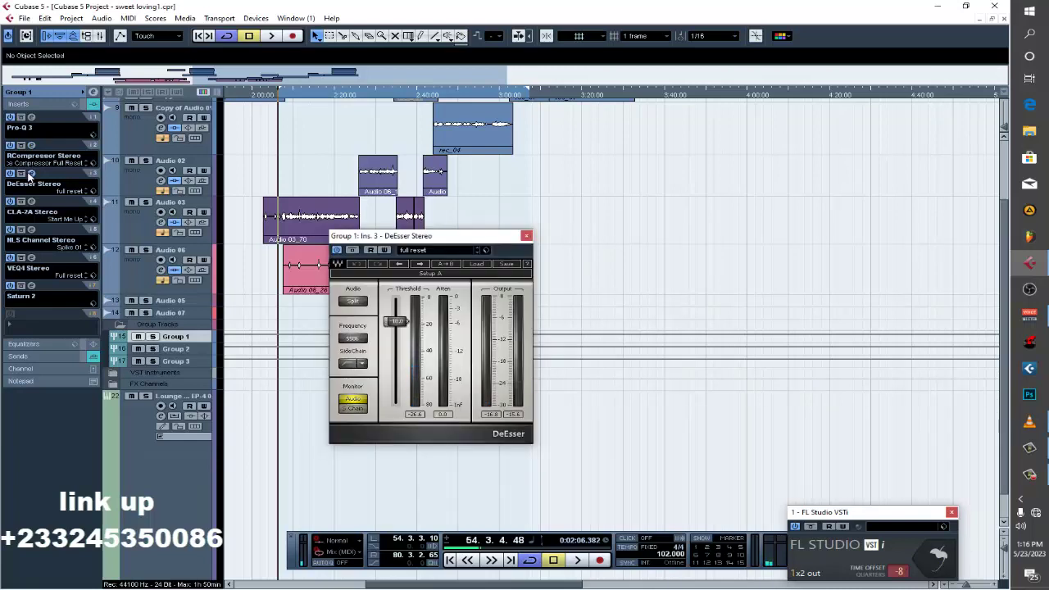
{"action": "left_click", "coordinate": [30, 174]}
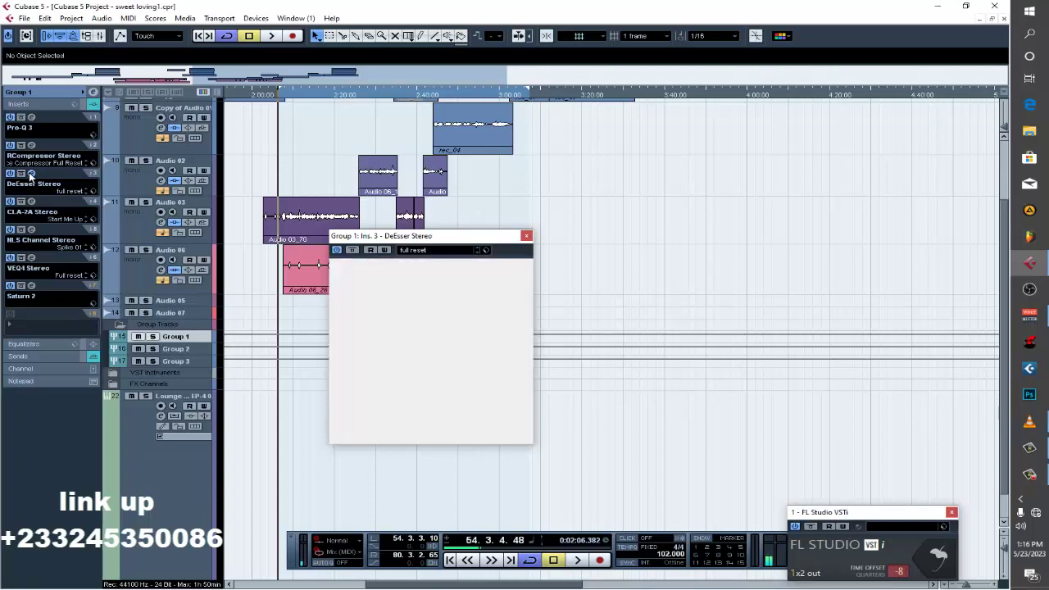
{"action": "left_click", "coordinate": [32, 202]}
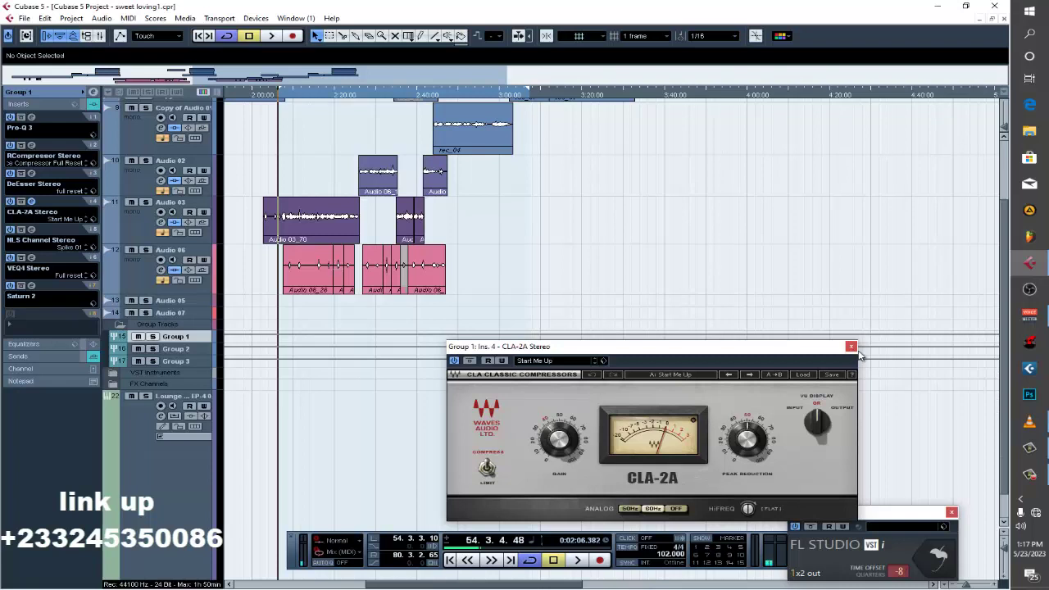
{"action": "left_click", "coordinate": [851, 345]}
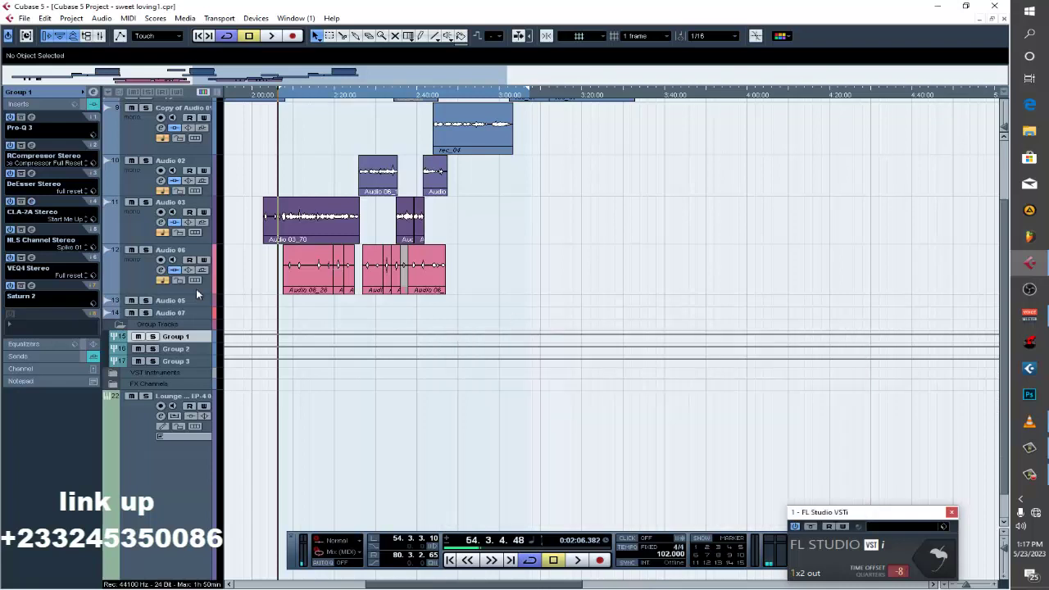
Examine the drive setting of the NLS Channel inserted on Group 1 and close its window.
{"action": "left_click", "coordinate": [31, 230]}
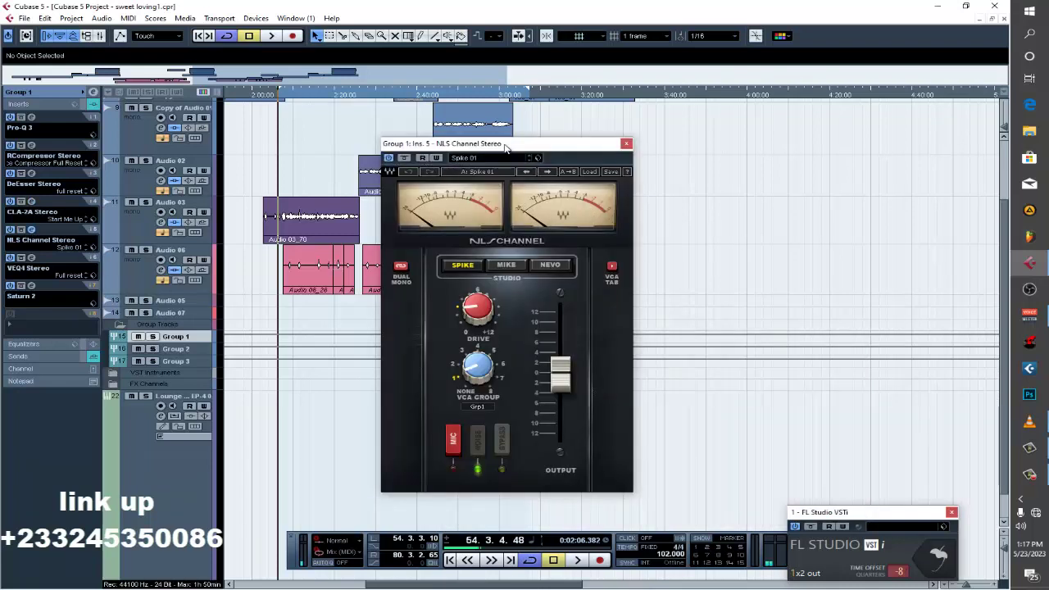
{"action": "left_click_drag", "start_coordinate": [505, 147], "coordinate": [637, 145]}
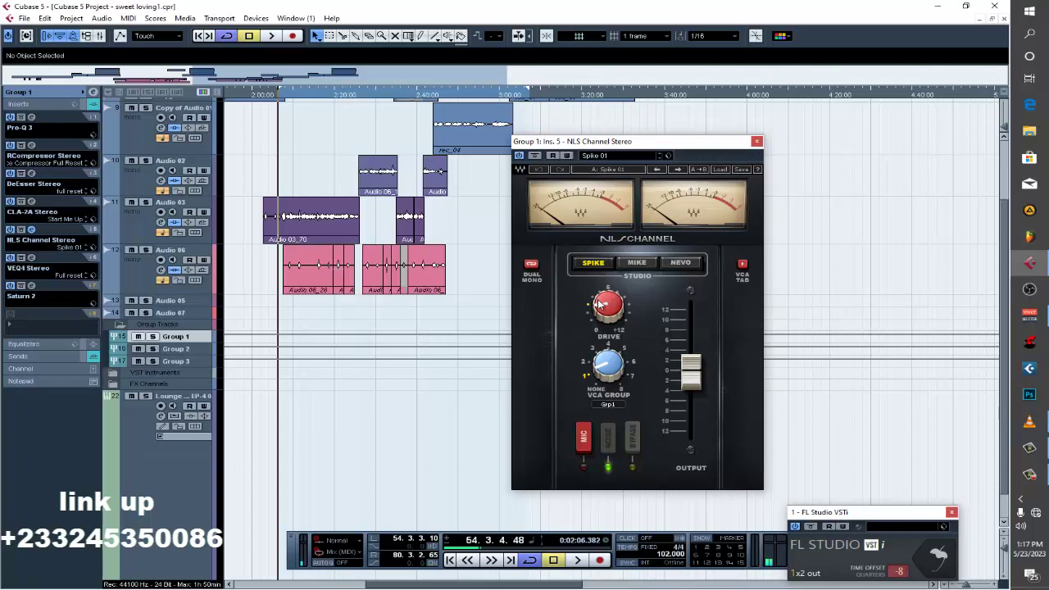
{"action": "mouse_move", "coordinate": [601, 310]}
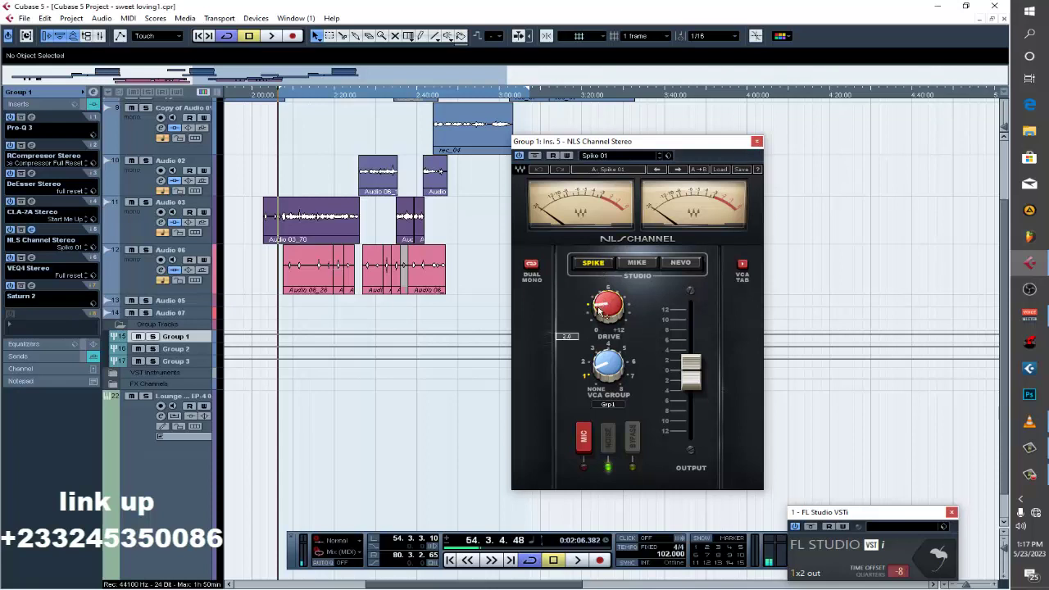
{"action": "left_click", "coordinate": [756, 141]}
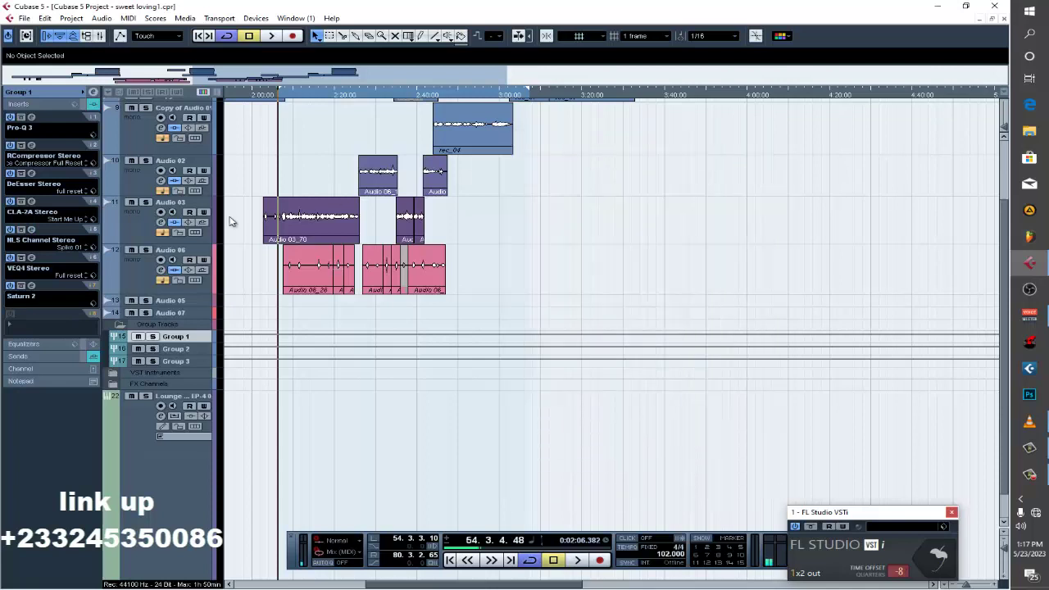
Examine the VEQ4 high-frequency setting and the Saturn 2 drive on Group 1, closing each window afterwards.
{"action": "left_click", "coordinate": [30, 259]}
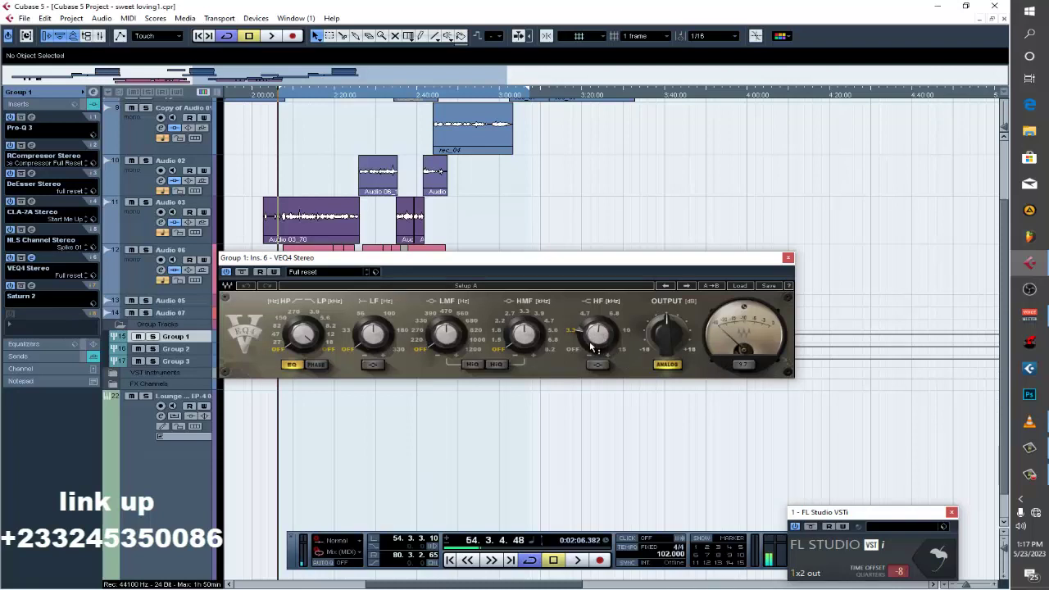
{"action": "mouse_move", "coordinate": [599, 334]}
{"action": "left_click", "coordinate": [787, 257]}
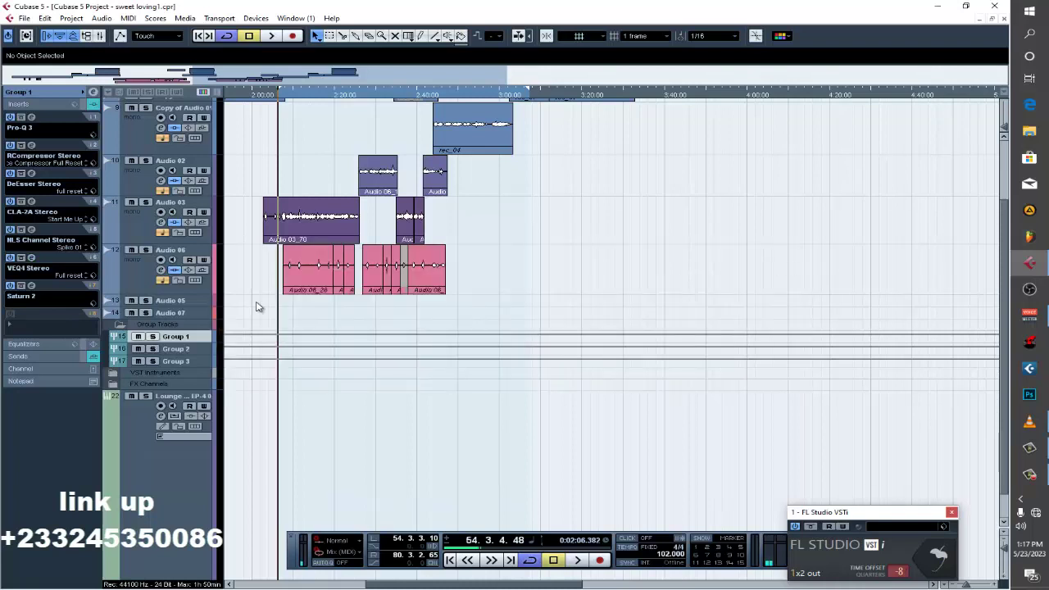
{"action": "left_click", "coordinate": [31, 285]}
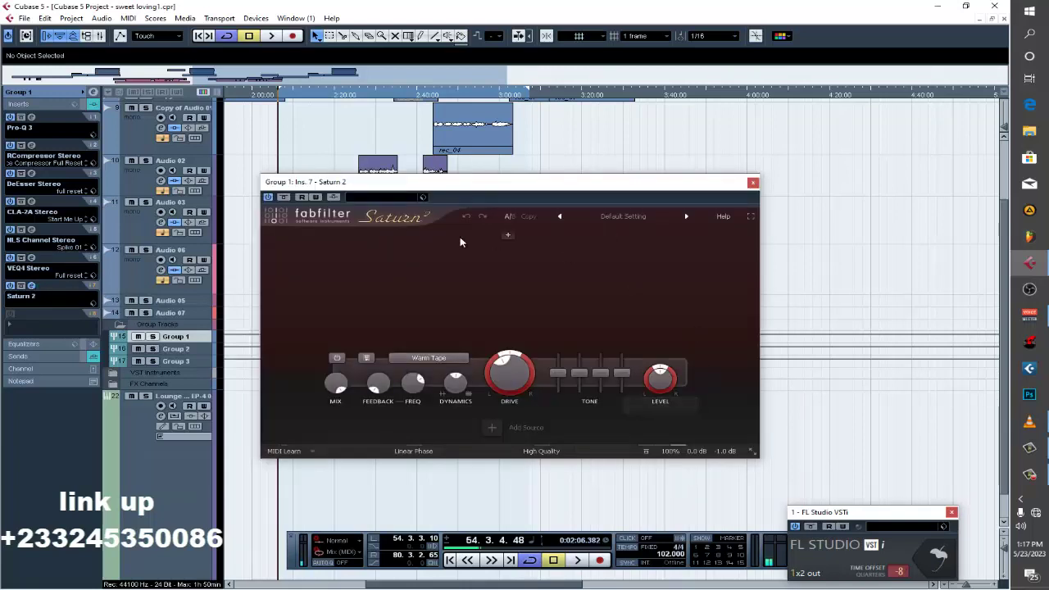
{"action": "mouse_move", "coordinate": [502, 370]}
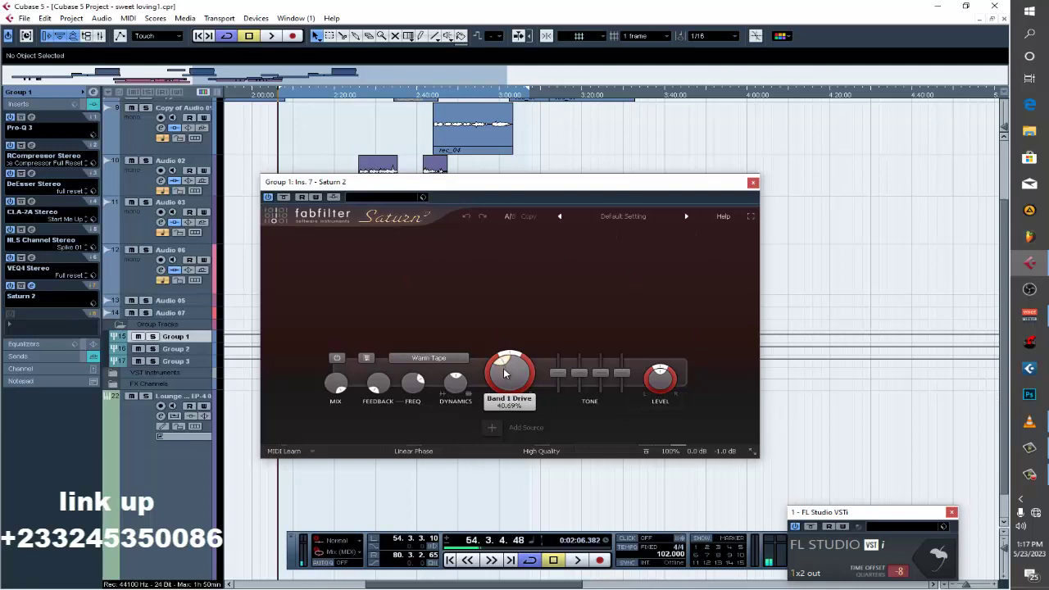
{"action": "left_click", "coordinate": [752, 182]}
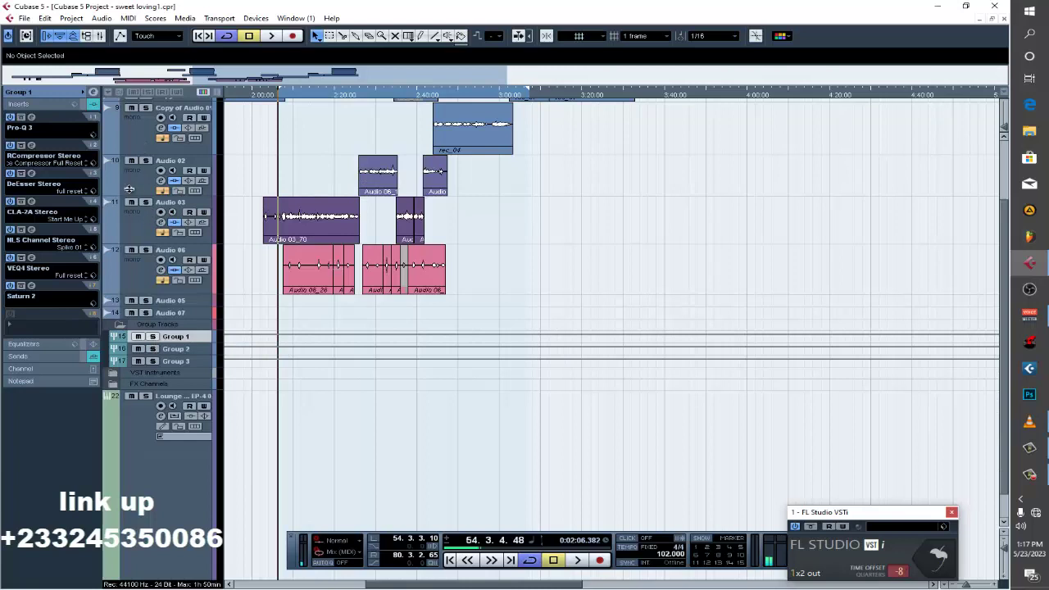
Show the inserts of the Copy of Audio 01 track holding rec_04 and look at its Auto-Tune 8.1 and C1 gate.
{"action": "left_click", "coordinate": [126, 146]}
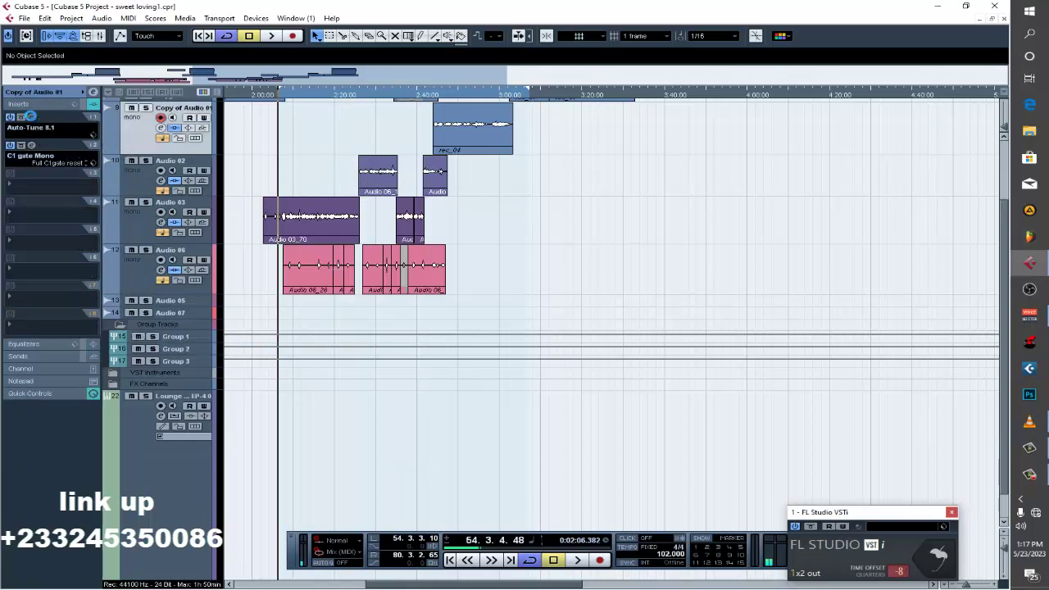
{"action": "left_click", "coordinate": [31, 119]}
{"action": "left_click", "coordinate": [31, 118]}
{"action": "left_click", "coordinate": [33, 142]}
{"action": "left_click", "coordinate": [33, 142]}
Review the Group 3 insert chain, viewing and closing its OneKnob Brighter, VEQ4 and final DeEsser.
{"action": "scroll", "coordinate": [319, 412], "scroll_direction": "down", "scroll_amount": 1}
{"action": "left_click", "coordinate": [194, 311]}
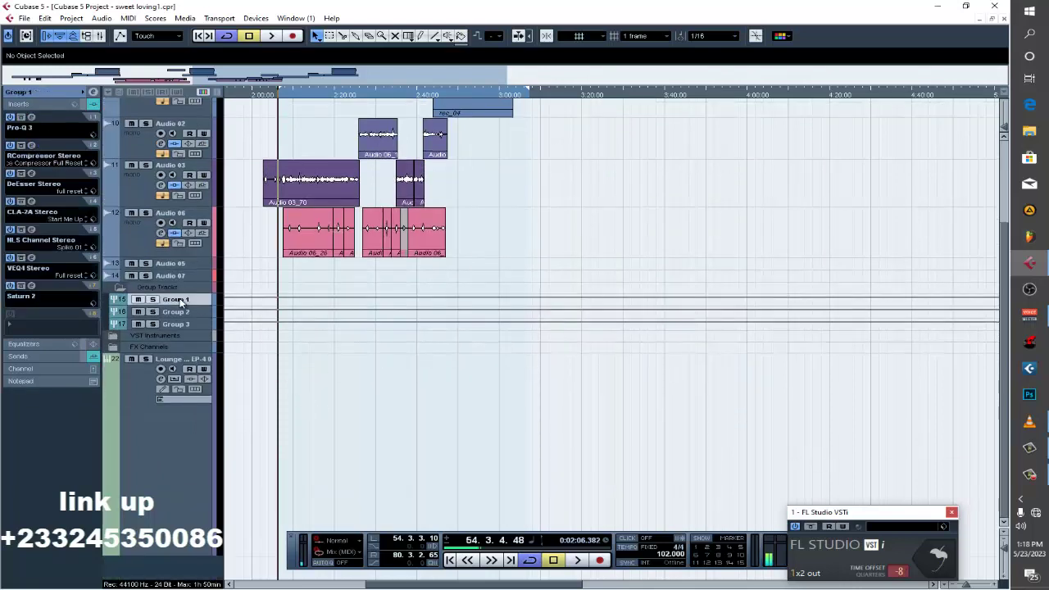
{"action": "left_click", "coordinate": [187, 325]}
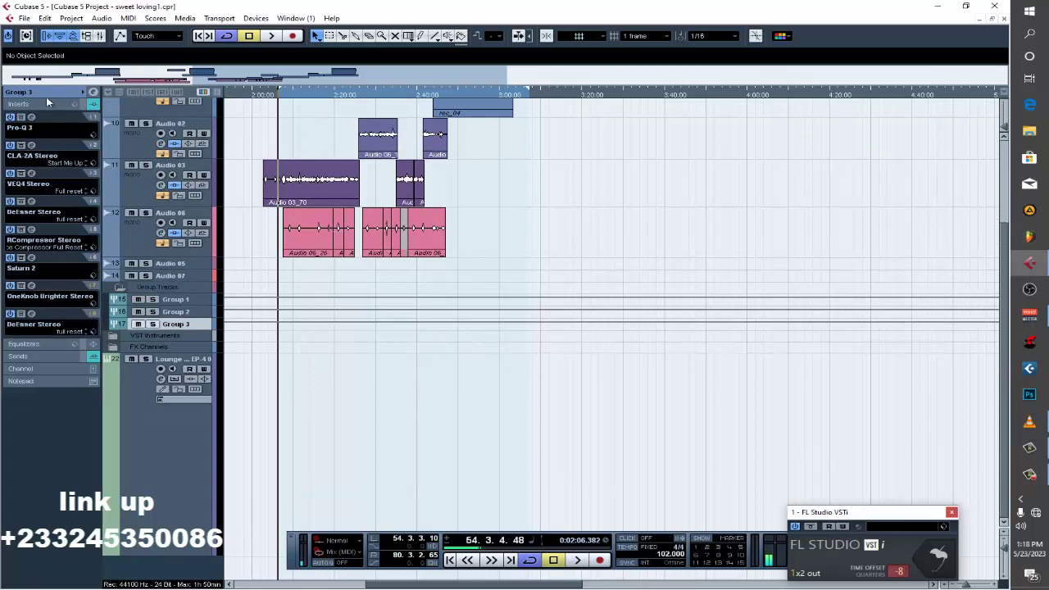
{"action": "left_click", "coordinate": [32, 286]}
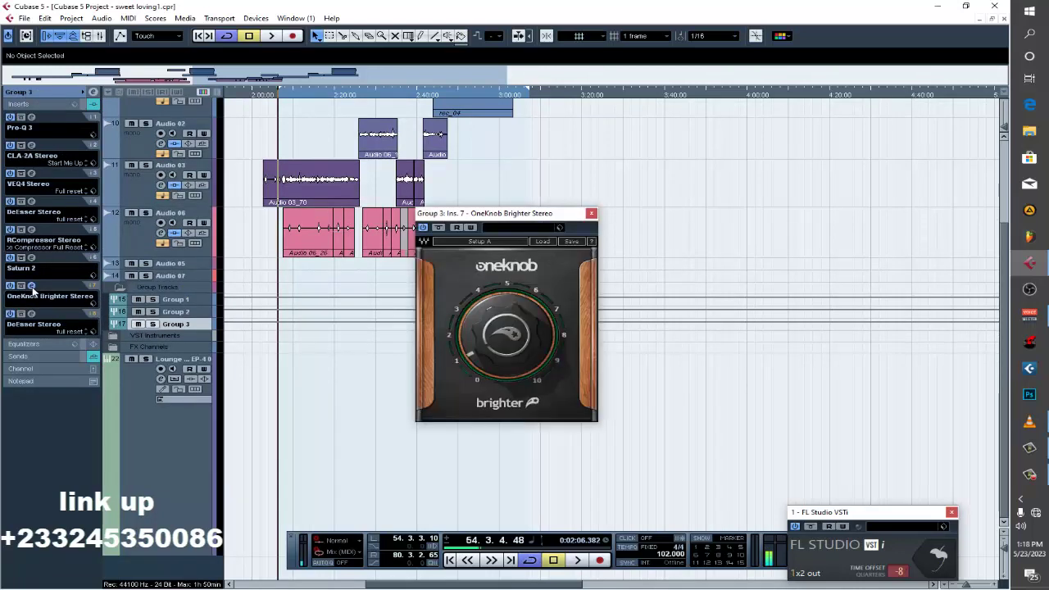
{"action": "left_click", "coordinate": [32, 285]}
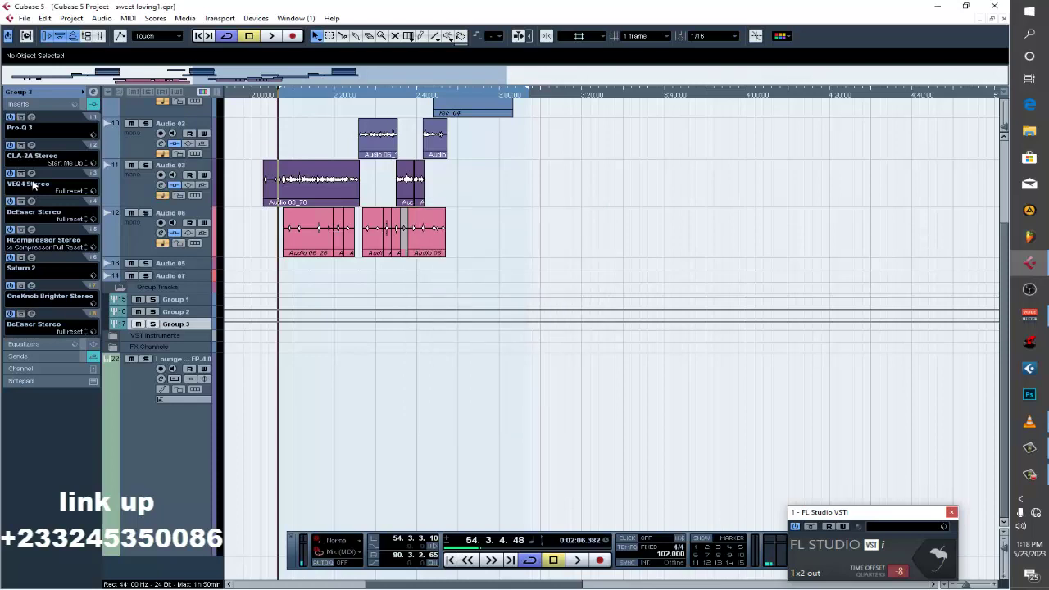
{"action": "left_click", "coordinate": [32, 173]}
{"action": "left_click", "coordinate": [32, 174]}
{"action": "left_click", "coordinate": [31, 313]}
{"action": "left_click", "coordinate": [31, 314]}
Solo Group 1, play the rec_04 vocal from its start, and stop playback partway through the clip.
{"action": "left_click", "coordinate": [175, 299]}
{"action": "left_click", "coordinate": [152, 299]}
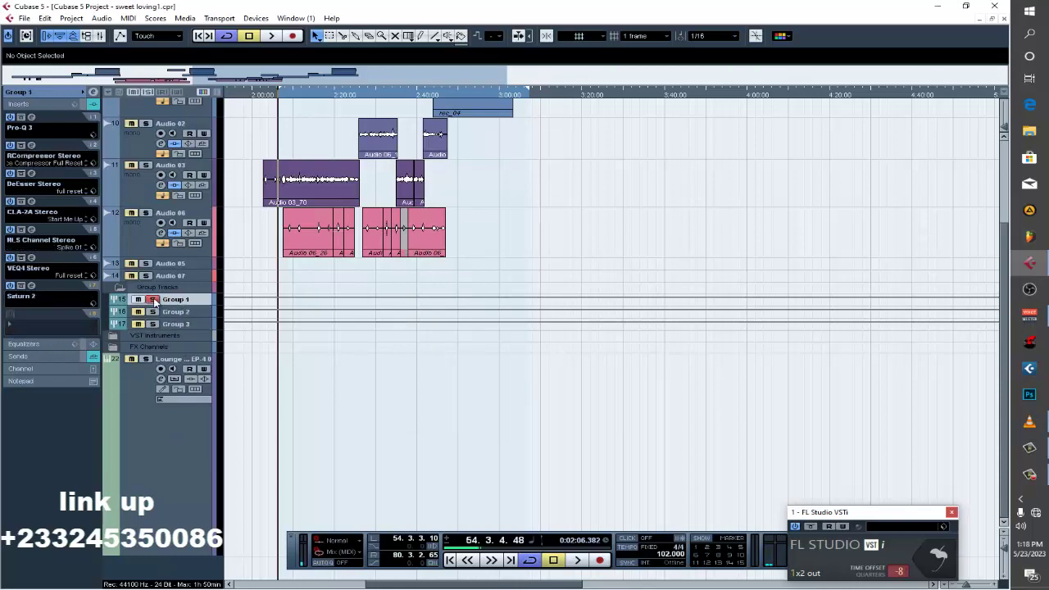
{"action": "scroll", "coordinate": [503, 174], "scroll_direction": "up", "scroll_amount": 3}
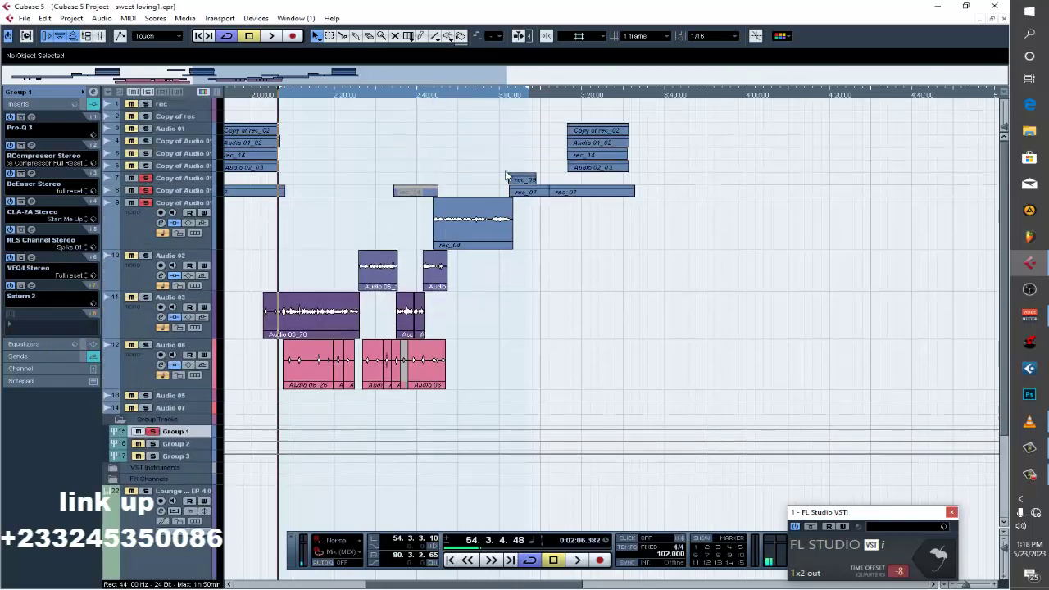
{"action": "left_click", "coordinate": [433, 95]}
{"action": "key", "text": "space"}
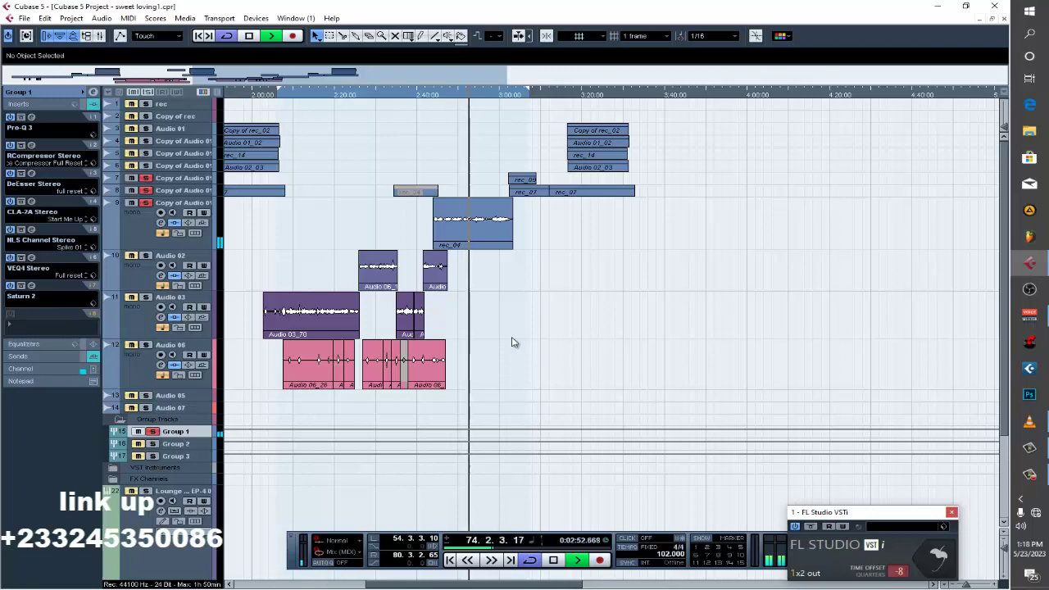
{"action": "key", "text": "space"}
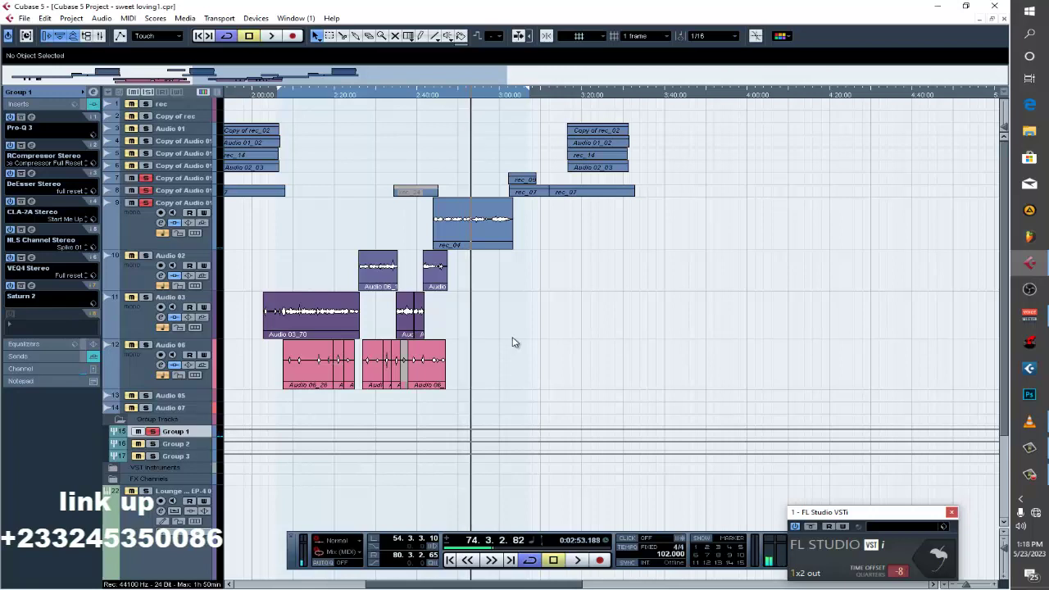
Show Group 1's sends and examine the ValhallaVintageVerb, H-Delay and BREVERB effects they feed.
{"action": "scroll", "coordinate": [512, 342], "scroll_direction": "down", "scroll_amount": 3}
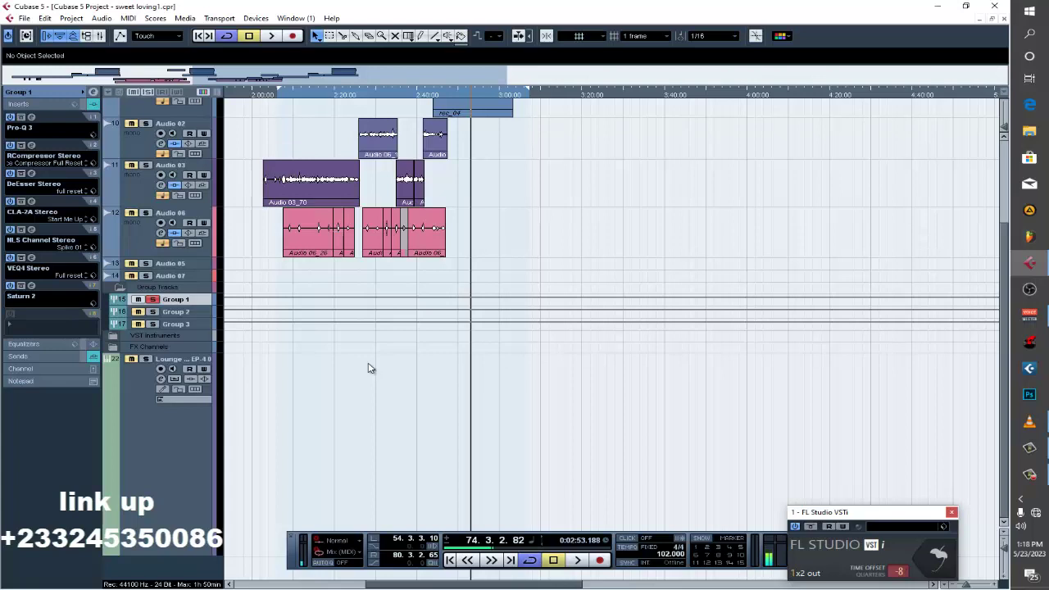
{"action": "left_click", "coordinate": [33, 357]}
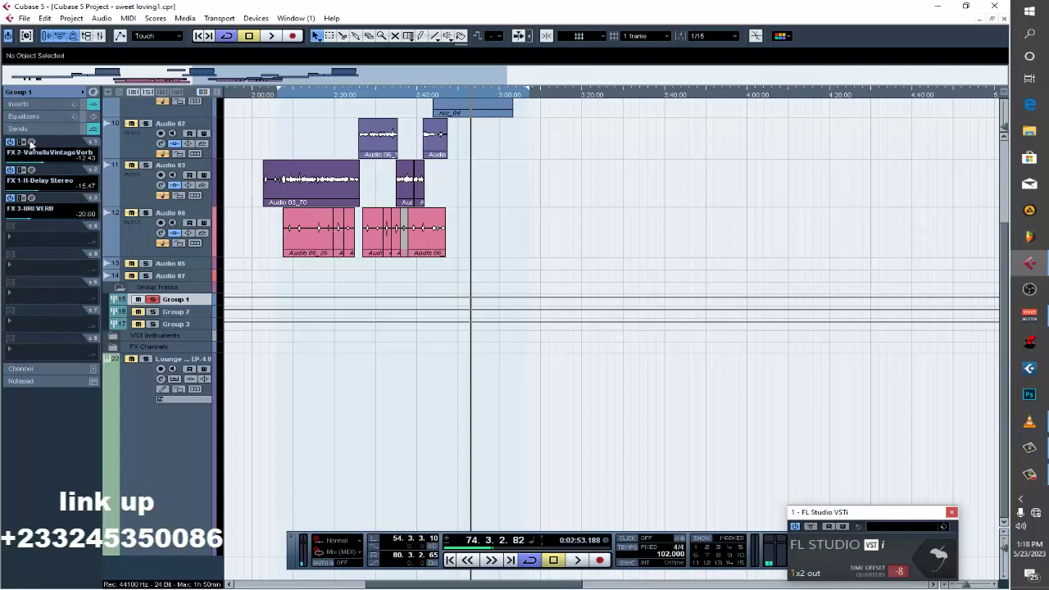
{"action": "left_click", "coordinate": [31, 143]}
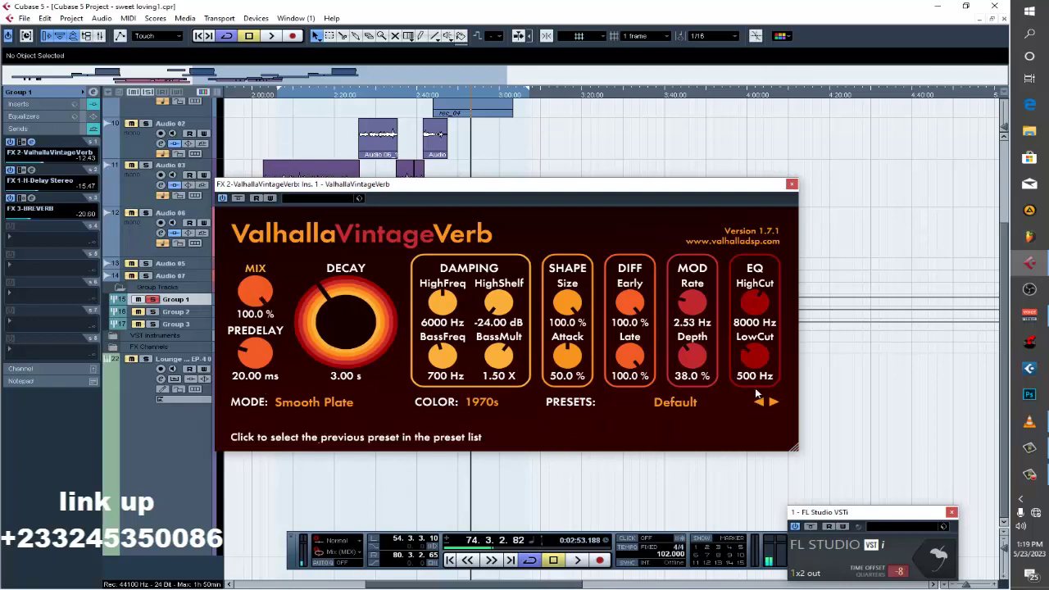
{"action": "left_click", "coordinate": [790, 185]}
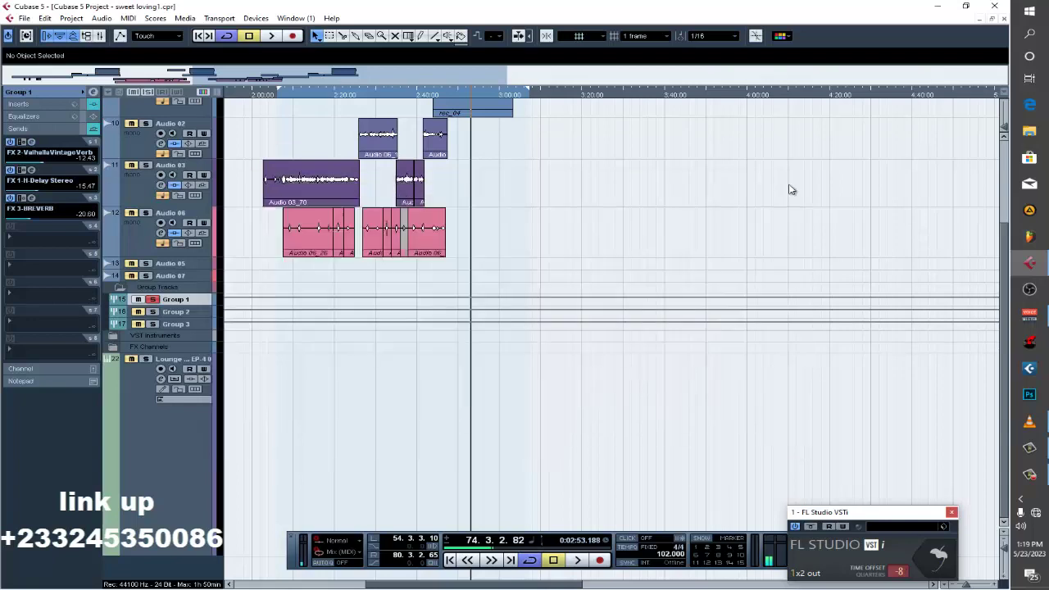
{"action": "left_click", "coordinate": [32, 169]}
{"action": "left_click", "coordinate": [32, 169]}
{"action": "left_click", "coordinate": [31, 198]}
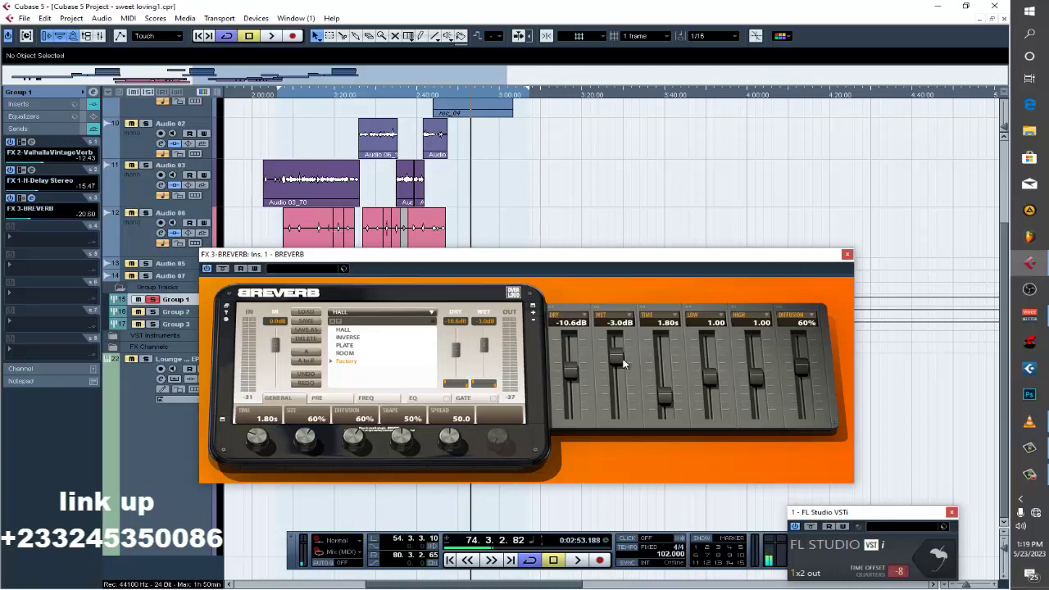
Lower the BREVERB dry level to -oo, then sweep the wet level up and down and return it to -3.0 dB.
{"action": "left_click", "coordinate": [46, 106]}
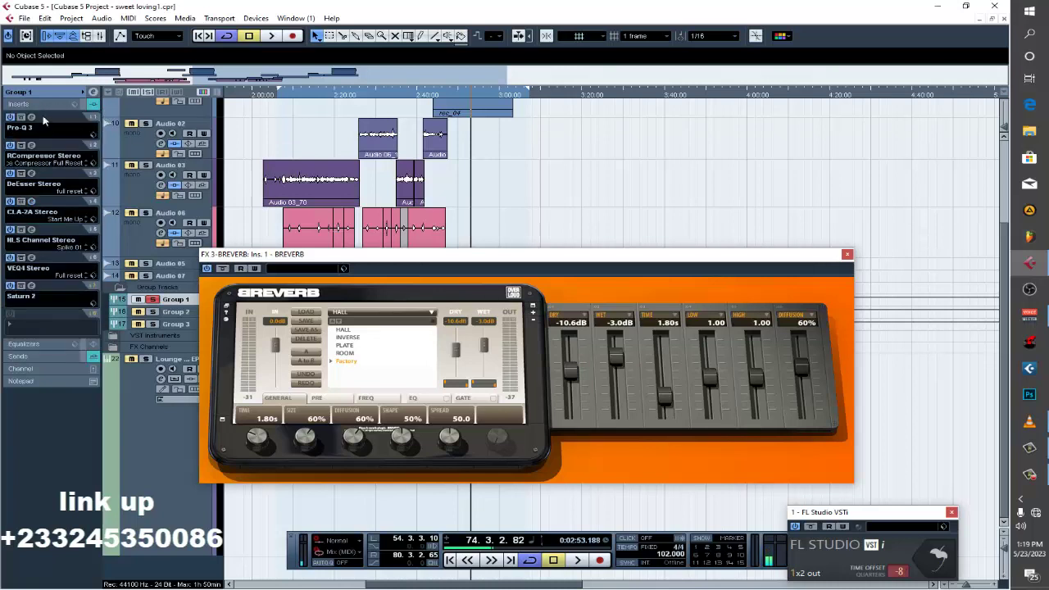
{"action": "left_click", "coordinate": [55, 356]}
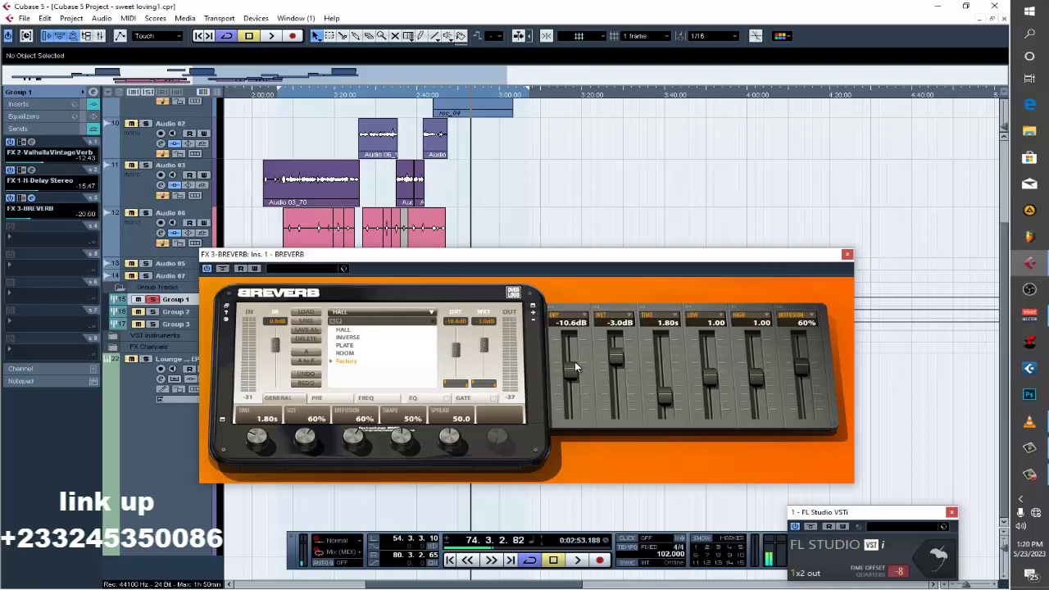
{"action": "left_click_drag", "start_coordinate": [571, 374], "coordinate": [574, 426]}
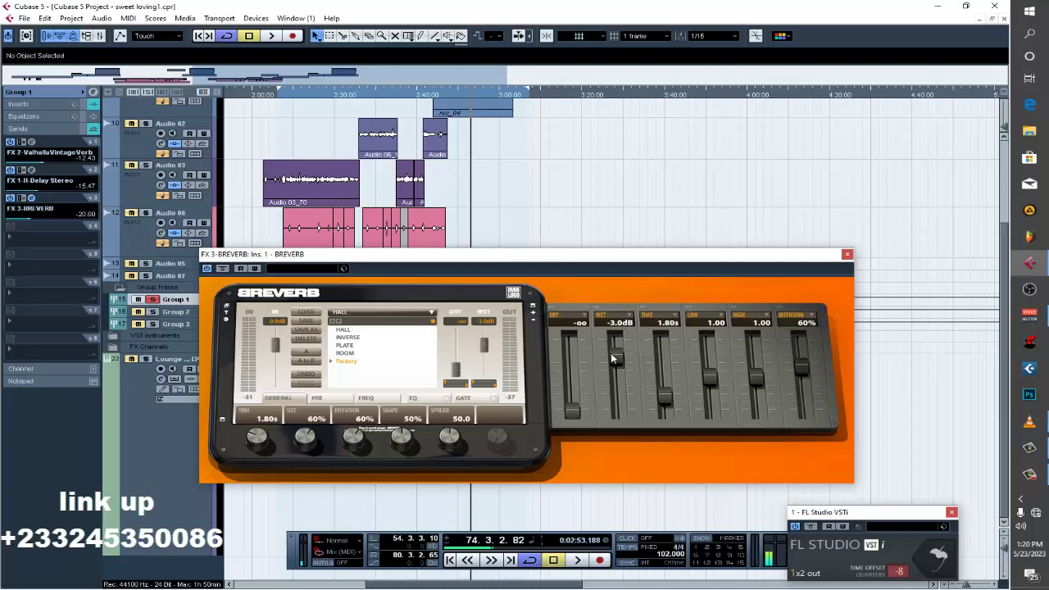
{"action": "left_click_drag", "start_coordinate": [614, 358], "coordinate": [621, 222]}
{"action": "left_click_drag", "start_coordinate": [614, 366], "coordinate": [611, 456]}
Switch off Group 1's ValhallaVintageVerb send and move the playback position to about 2:43, just before the rec_04 clip.
{"action": "scroll", "coordinate": [574, 211], "scroll_direction": "up", "scroll_amount": 5}
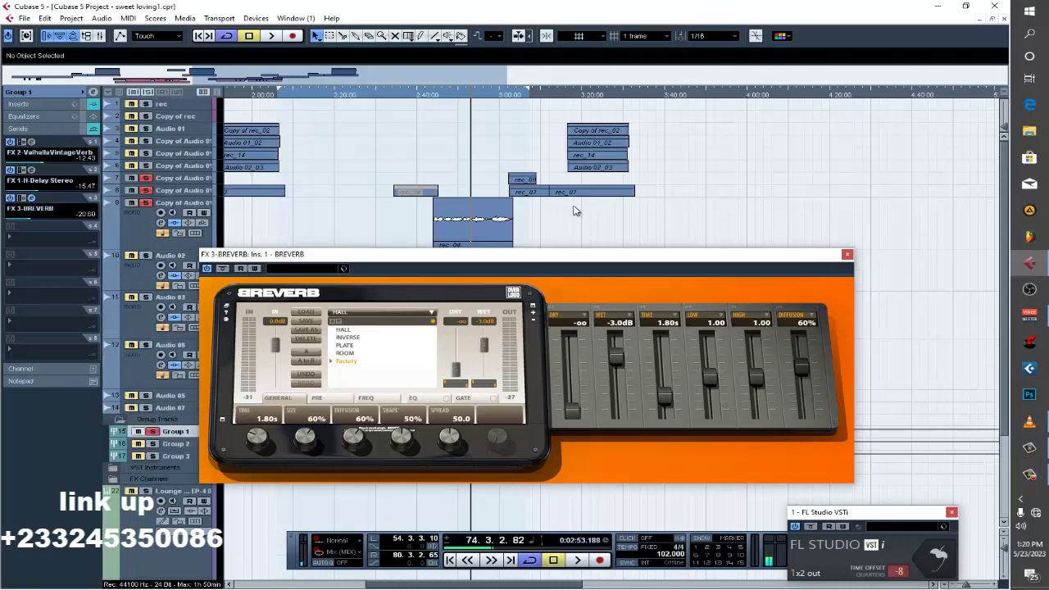
{"action": "left_click", "coordinate": [440, 97]}
{"action": "left_click", "coordinate": [10, 142]}
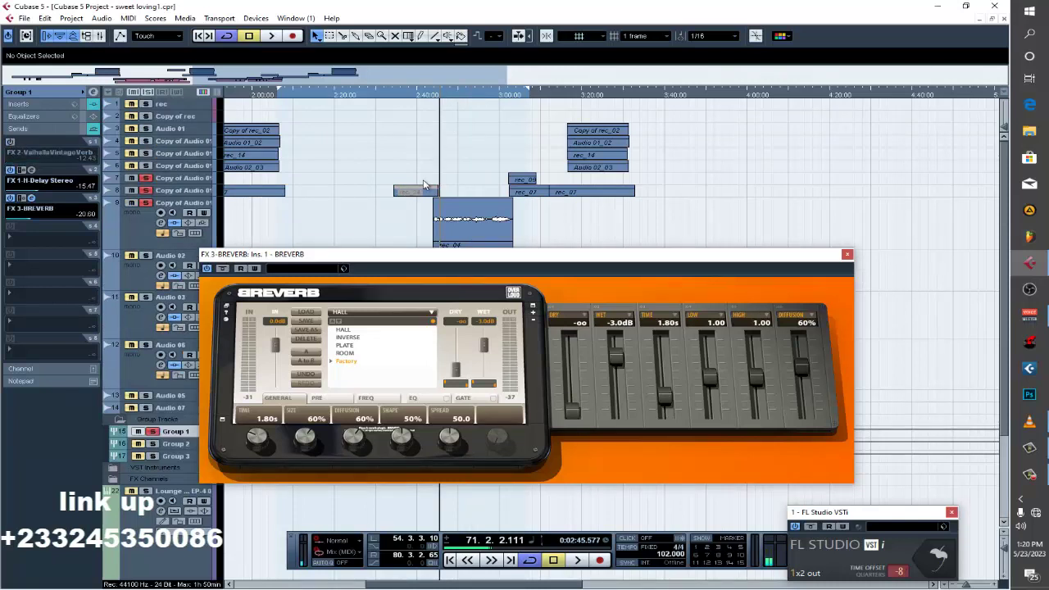
{"action": "left_click", "coordinate": [429, 96]}
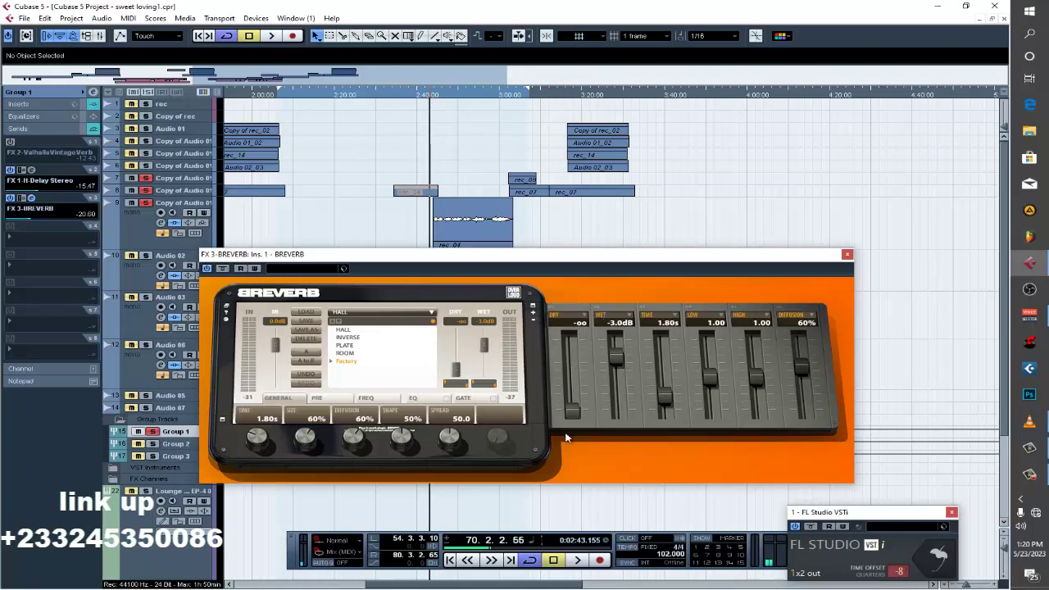
Play the vocal with BREVERB's dry level at -oo, then raise dry to 7.5 dB and replay rec_04 from its start for comparison.
{"action": "key", "text": "space"}
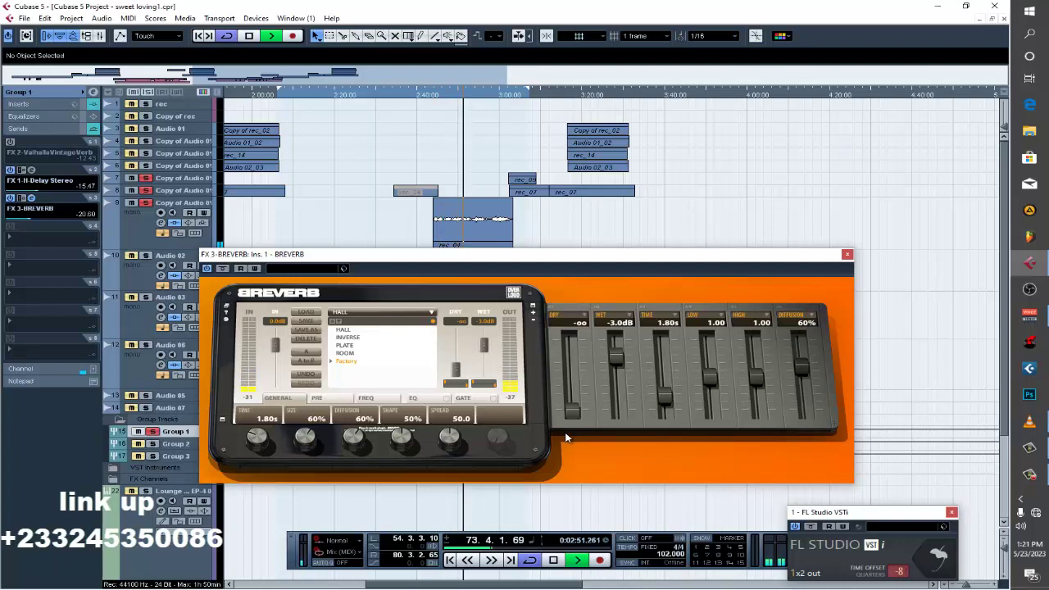
{"action": "key", "text": "space"}
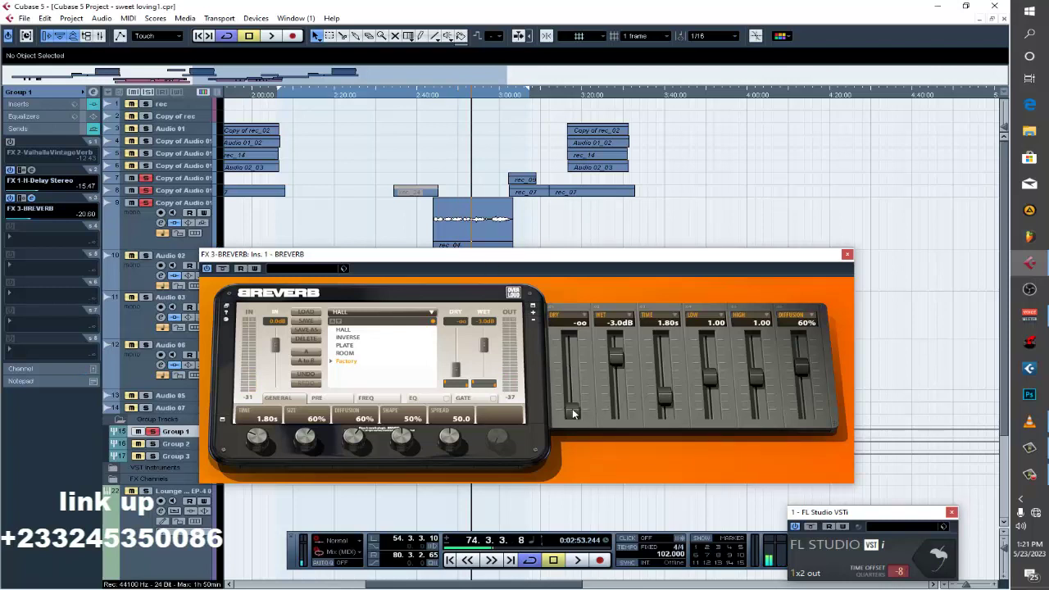
{"action": "left_click_drag", "start_coordinate": [574, 413], "coordinate": [574, 357]}
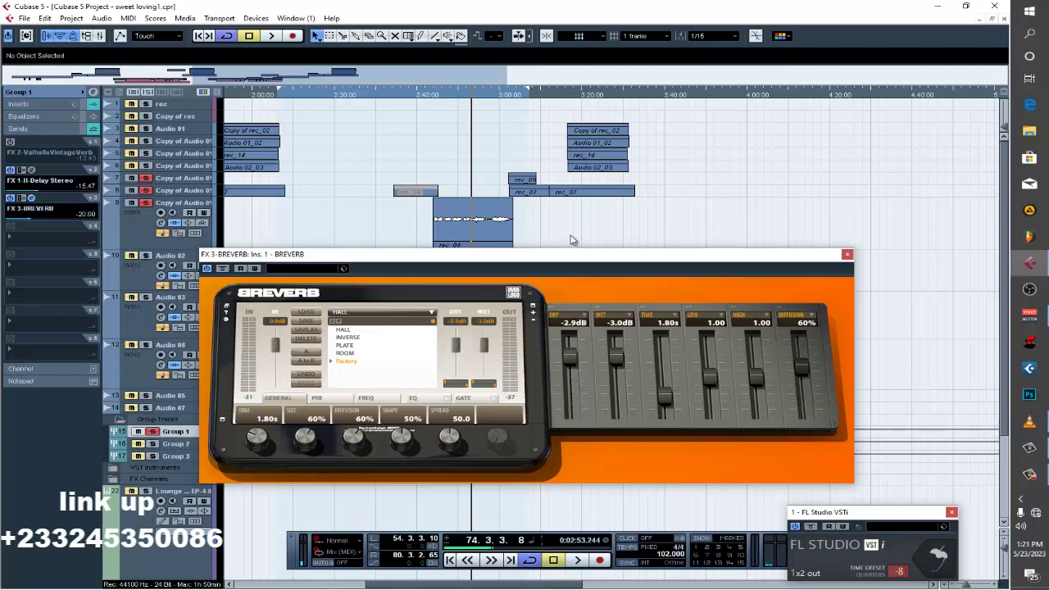
{"action": "left_click", "coordinate": [433, 95]}
{"action": "key", "text": "space"}
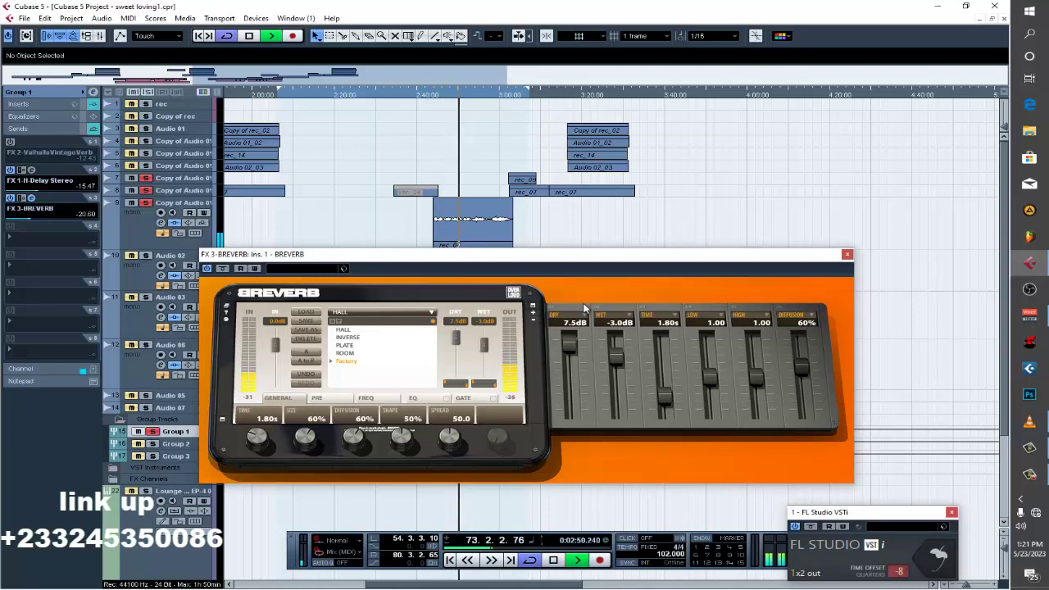
{"action": "key", "text": "space"}
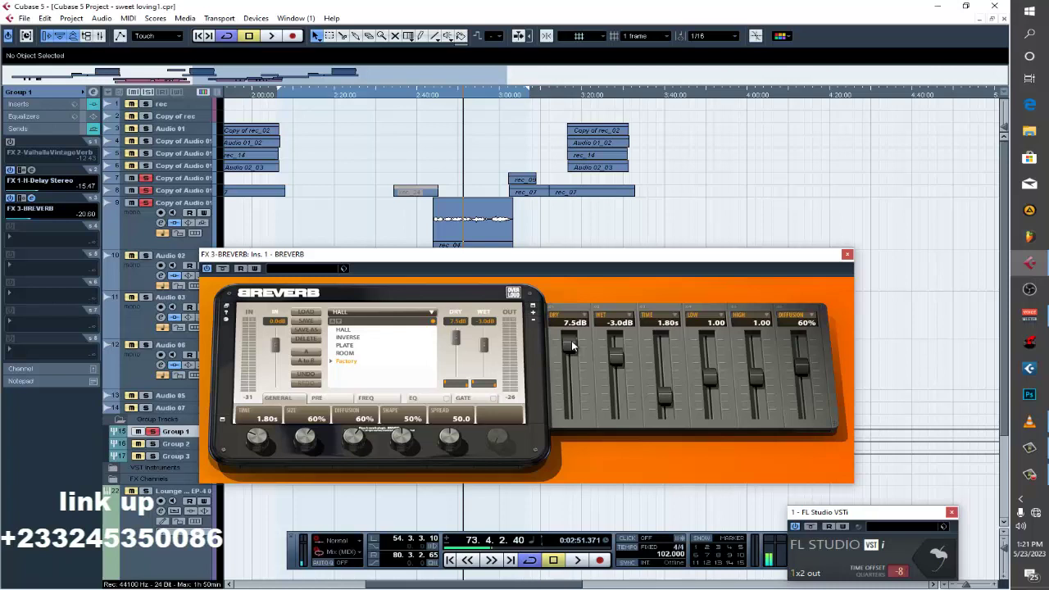
Lower BREVERB's dry level to -oo, replay rec_04, and sweep dry up to 12.0 dB and back to -oo before stopping playback.
{"action": "left_click_drag", "start_coordinate": [571, 340], "coordinate": [574, 413]}
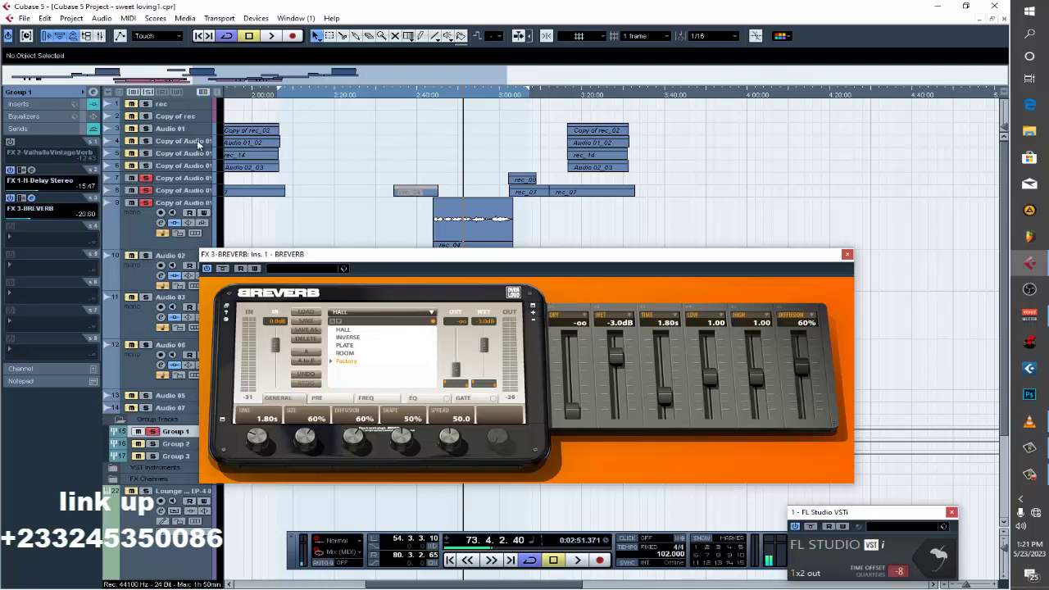
{"action": "left_click", "coordinate": [434, 96]}
{"action": "key", "text": "space"}
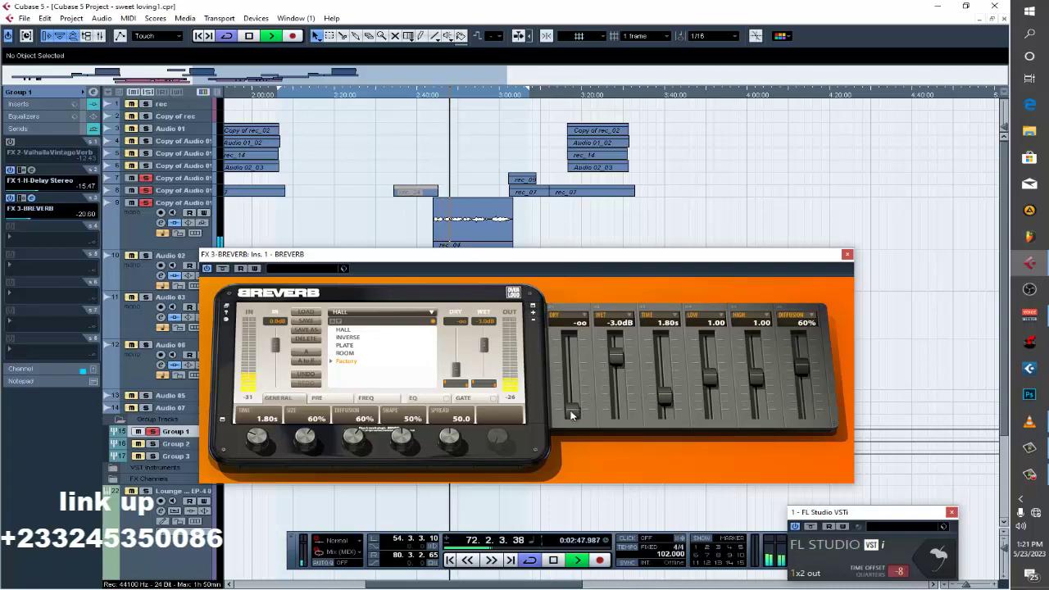
{"action": "left_click", "coordinate": [577, 362]}
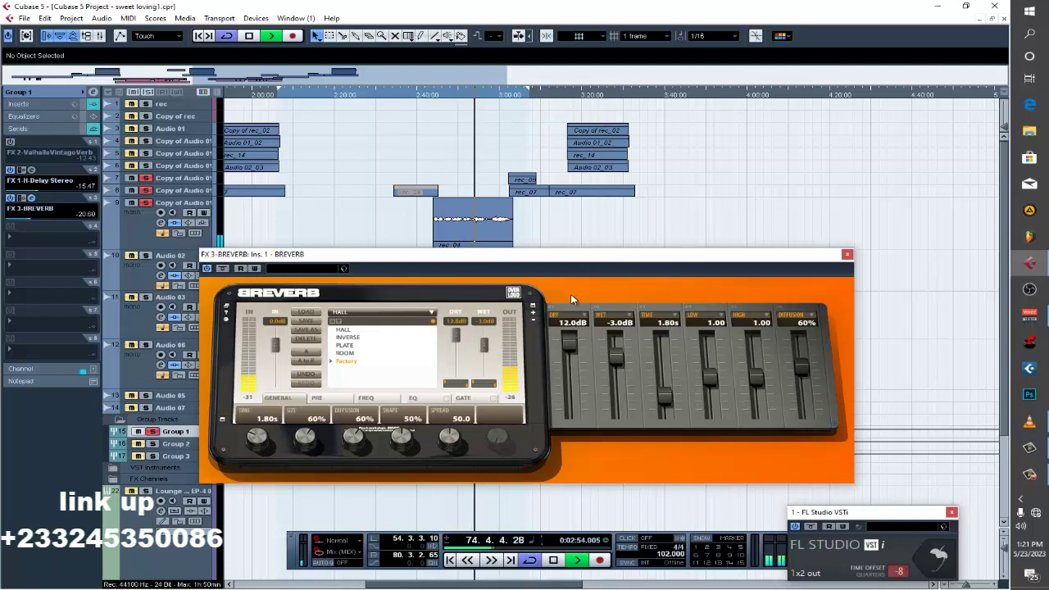
{"action": "left_click_drag", "start_coordinate": [570, 344], "coordinate": [570, 422]}
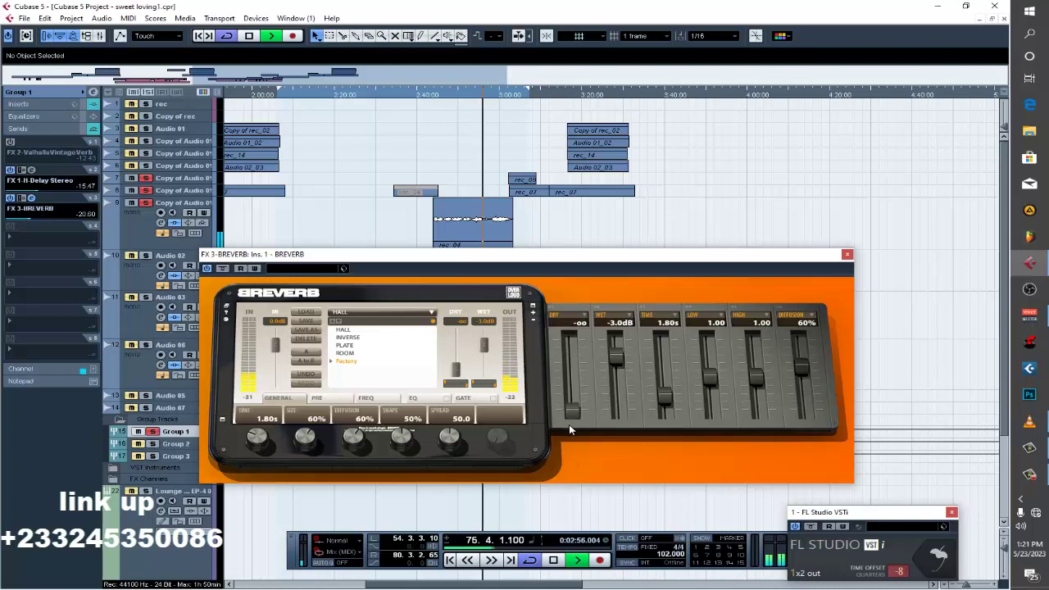
{"action": "key", "text": "space"}
Sweep BREVERB's dry level up and down between -oo and 12.0 dB, continuing while rec_04 plays from its start.
{"action": "left_click_drag", "start_coordinate": [569, 424], "coordinate": [586, 195]}
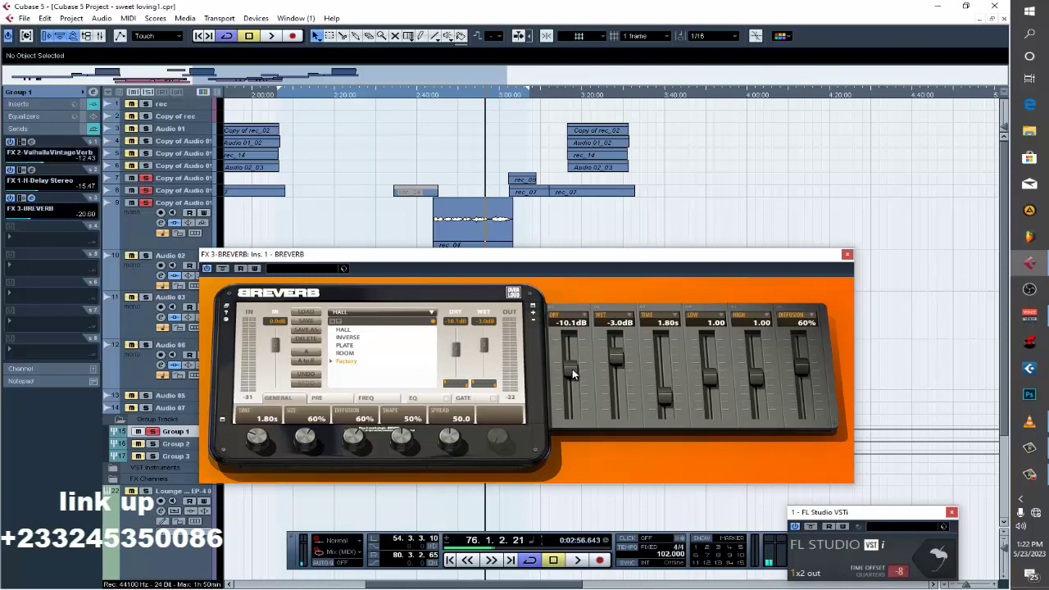
{"action": "left_click_drag", "start_coordinate": [571, 368], "coordinate": [580, 541]}
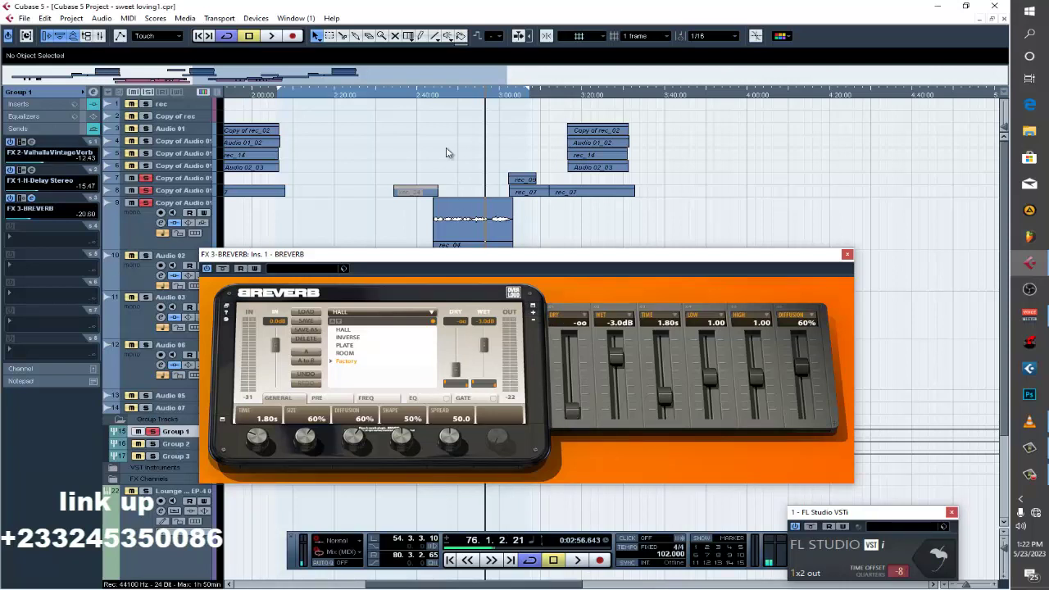
{"action": "double_click", "coordinate": [433, 95]}
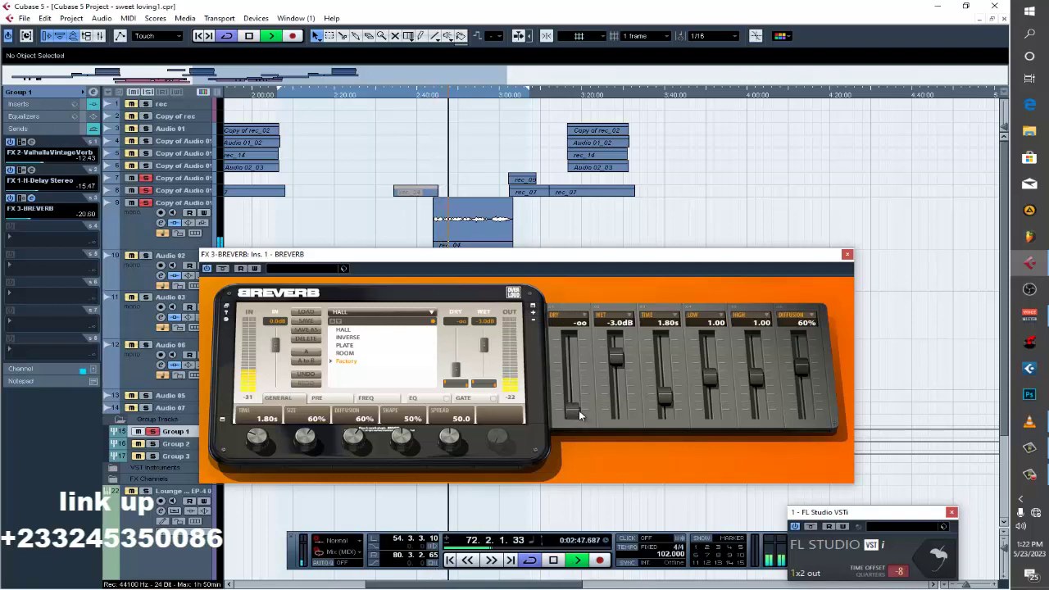
{"action": "left_click_drag", "start_coordinate": [579, 410], "coordinate": [571, 157]}
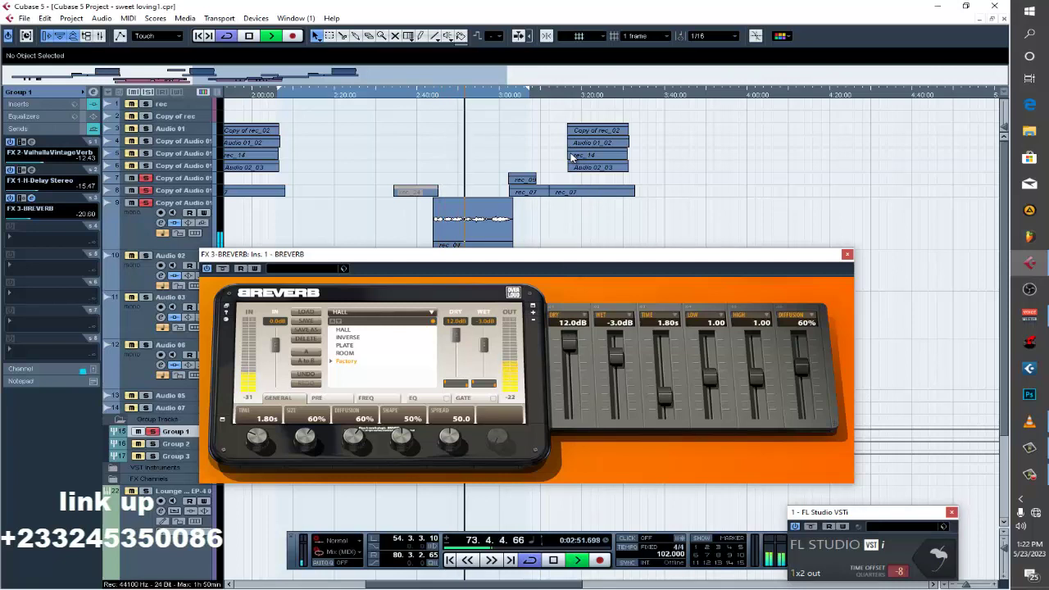
{"action": "left_click_drag", "start_coordinate": [570, 340], "coordinate": [569, 519]}
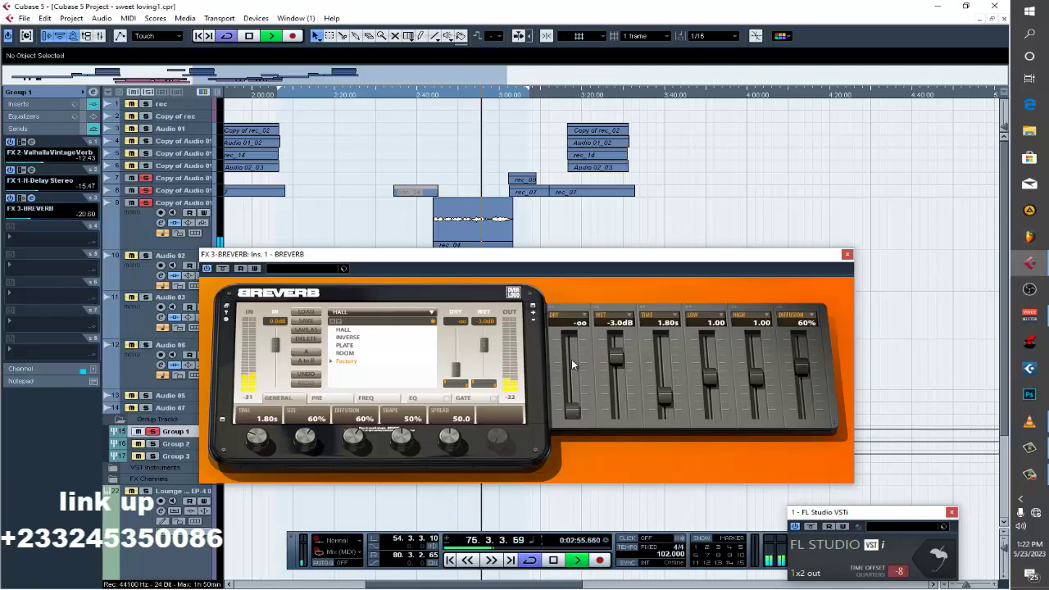
{"action": "left_click_drag", "start_coordinate": [571, 359], "coordinate": [571, 219]}
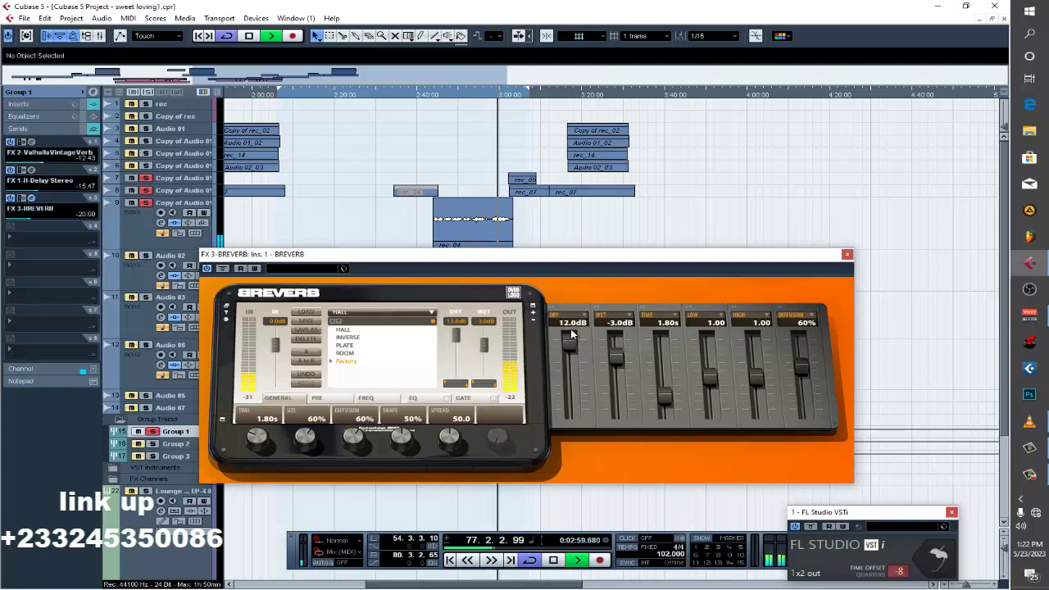
{"action": "left_click_drag", "start_coordinate": [572, 336], "coordinate": [563, 541]}
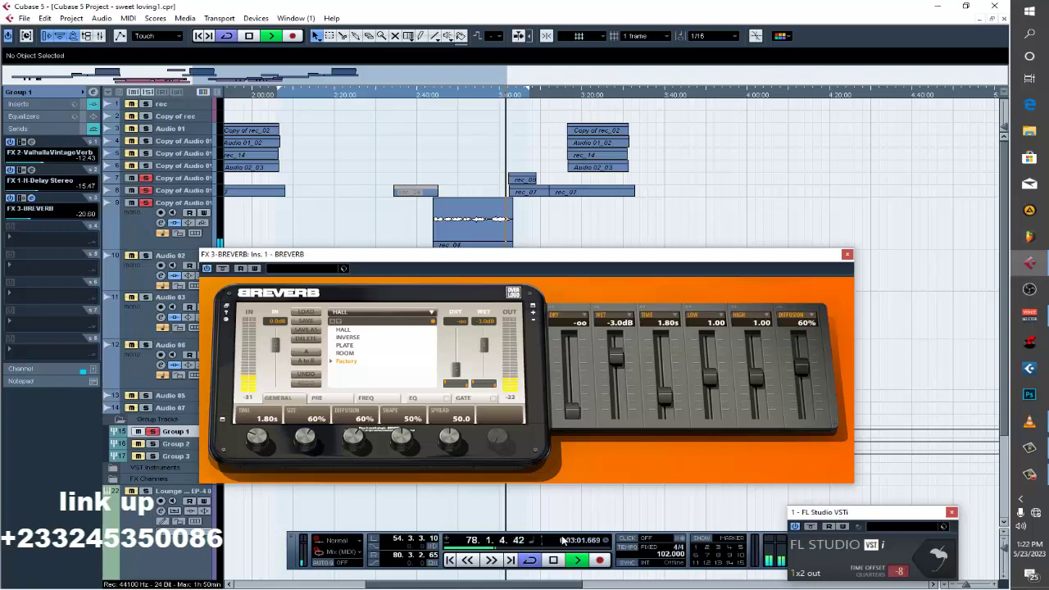
{"action": "left_click_drag", "start_coordinate": [571, 409], "coordinate": [560, 441]}
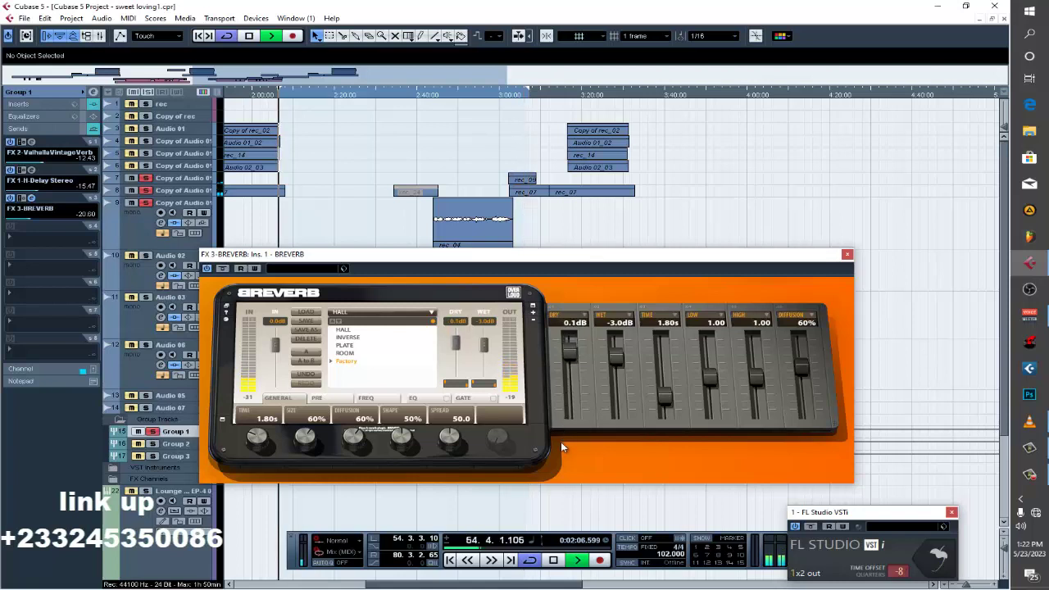
Stop playback and set BREVERB's dry level to -10.5 dB.
{"action": "key", "text": "space"}
{"action": "left_click", "coordinate": [571, 371]}
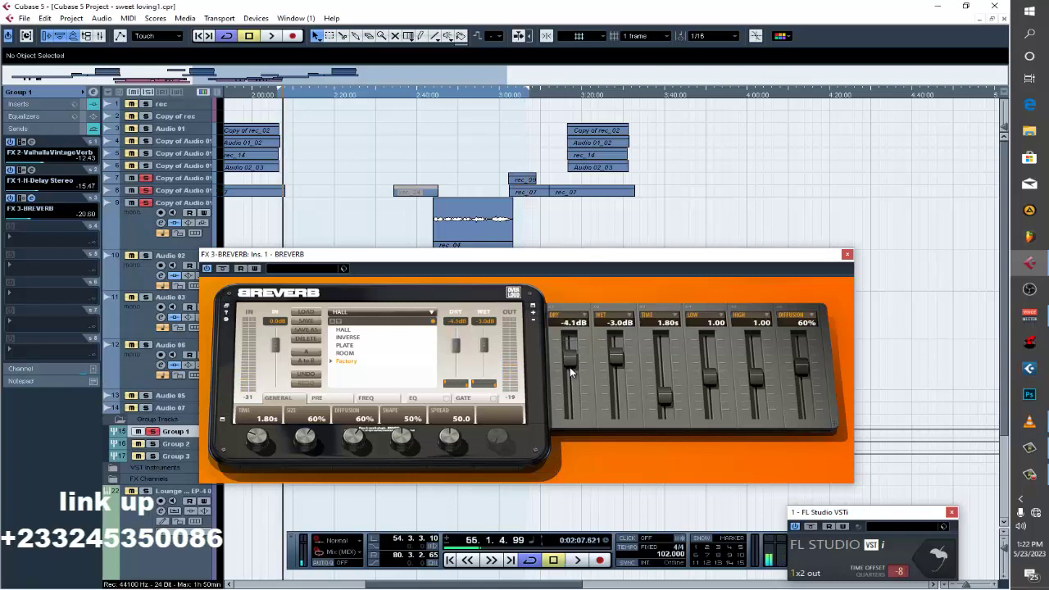
{"action": "left_click_drag", "start_coordinate": [565, 389], "coordinate": [561, 426]}
{"action": "scroll", "coordinate": [571, 371], "scroll_direction": "up", "scroll_amount": 1}
{"action": "scroll", "coordinate": [571, 375], "scroll_direction": "down", "scroll_amount": 2}
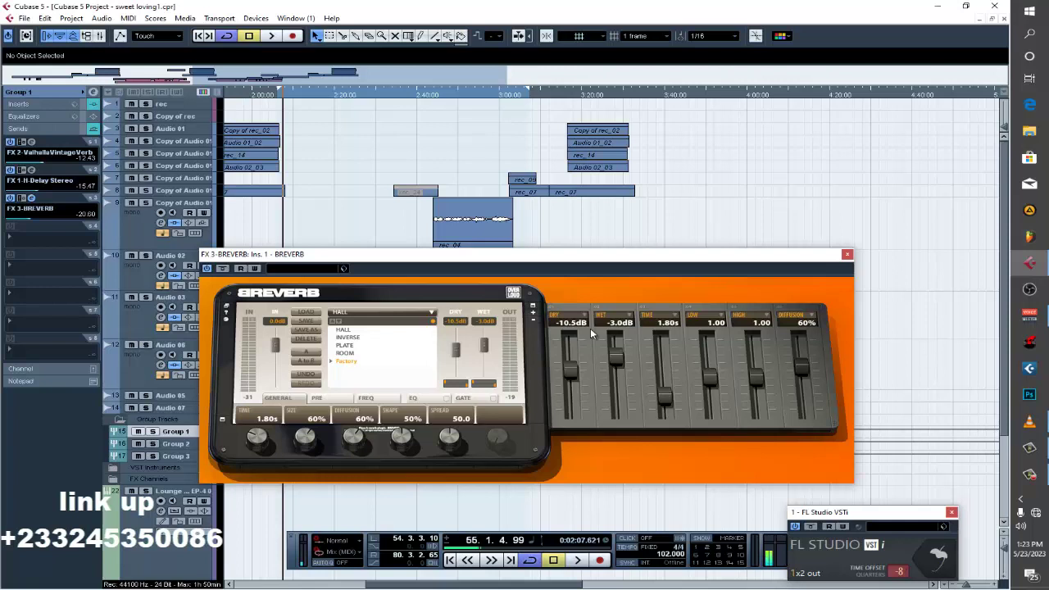
Resume playback, turn off Group 1's solo, and collapse the Group Tracks folder.
{"action": "key", "text": "space"}
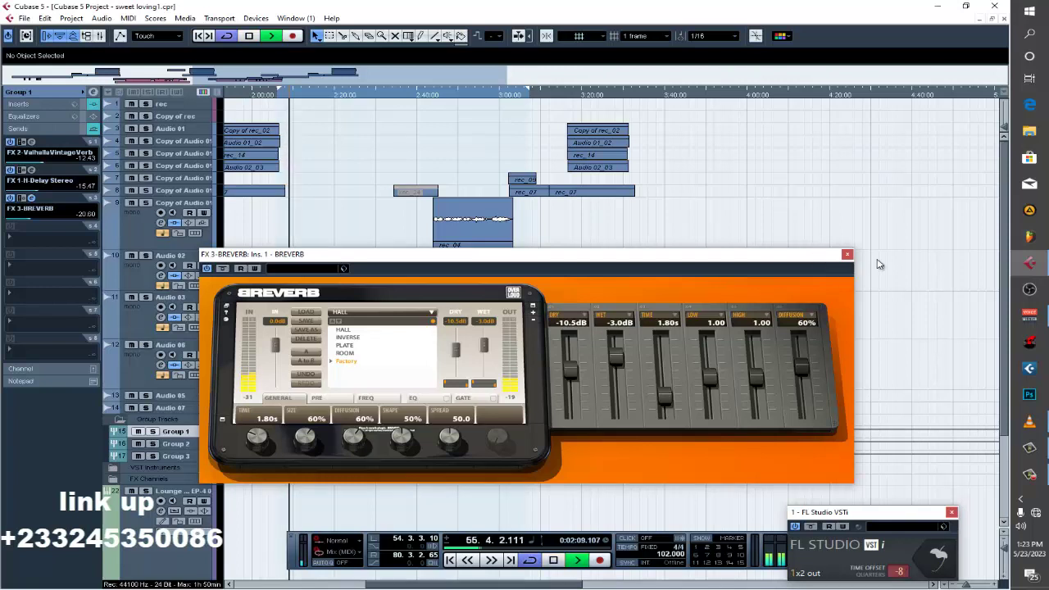
{"action": "left_click", "coordinate": [41, 91]}
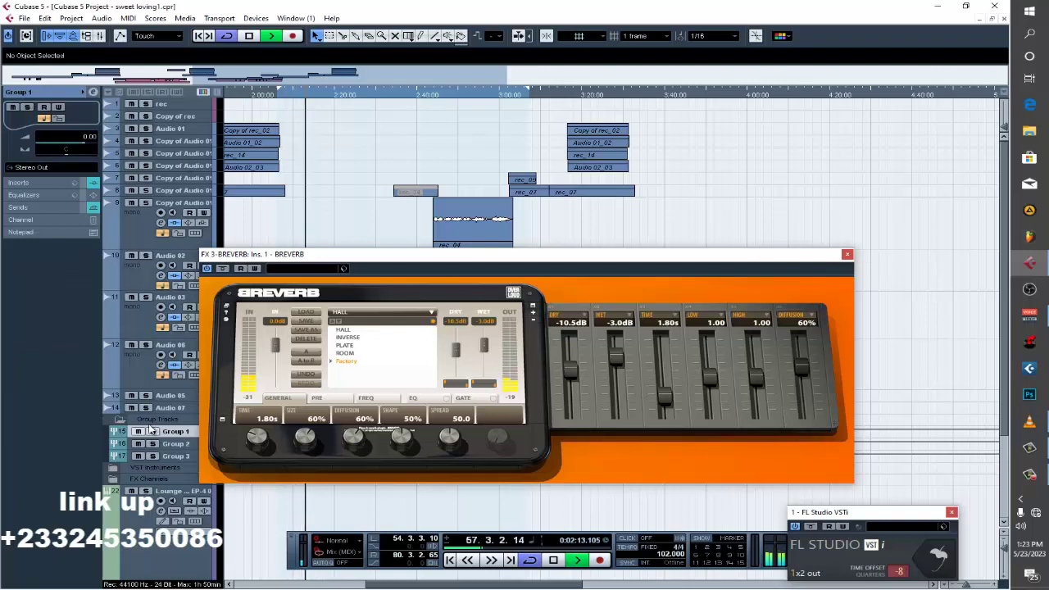
{"action": "left_click", "coordinate": [121, 421]}
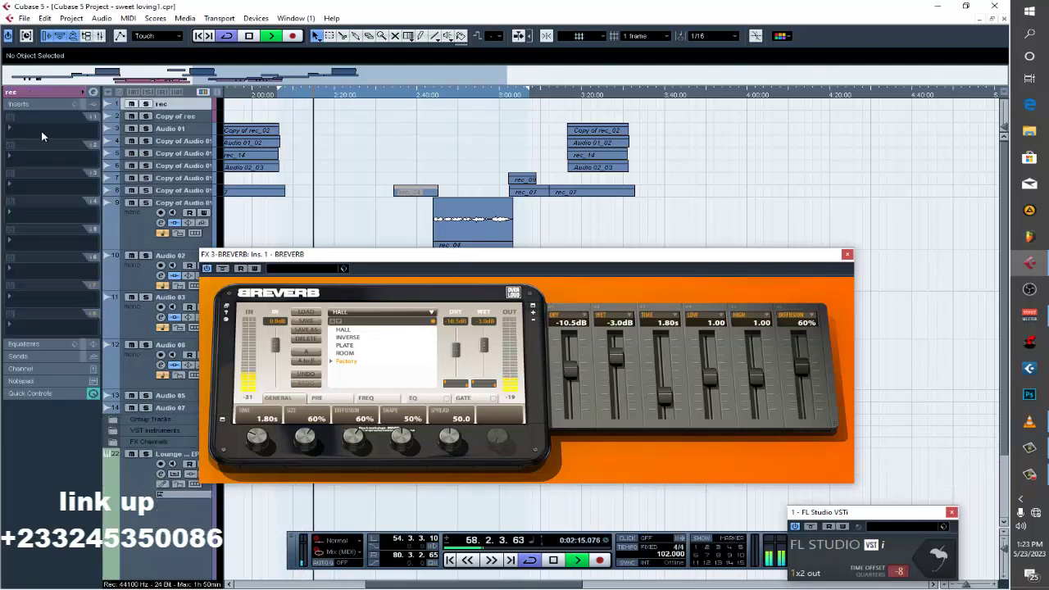
Move the BREVERB window aside, select the Lounge Lizard EP-4 track, and show its basic channel settings.
{"action": "left_click", "coordinate": [51, 92]}
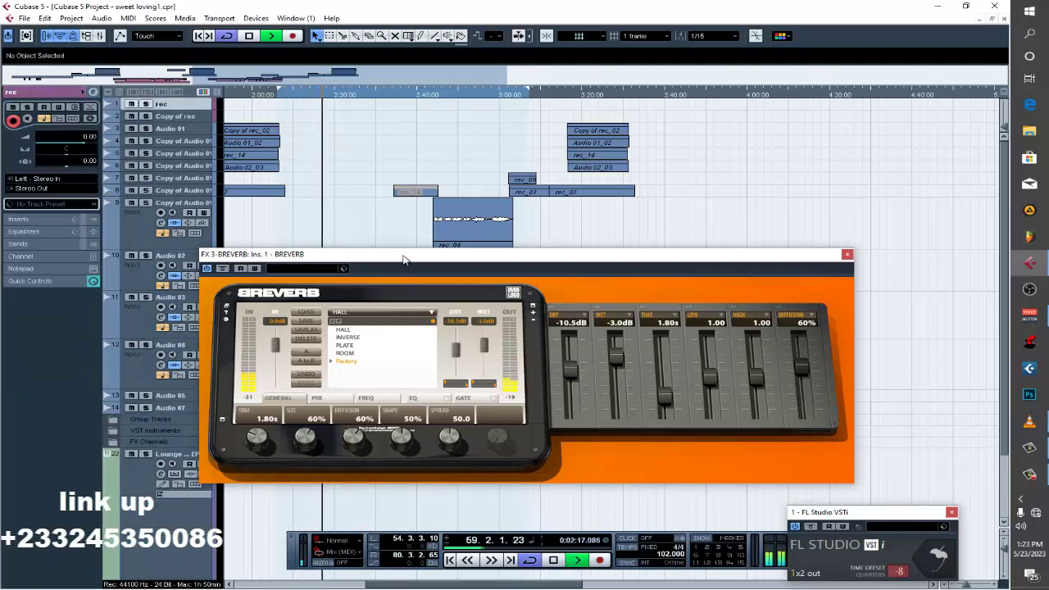
{"action": "left_click_drag", "start_coordinate": [402, 260], "coordinate": [484, 142]}
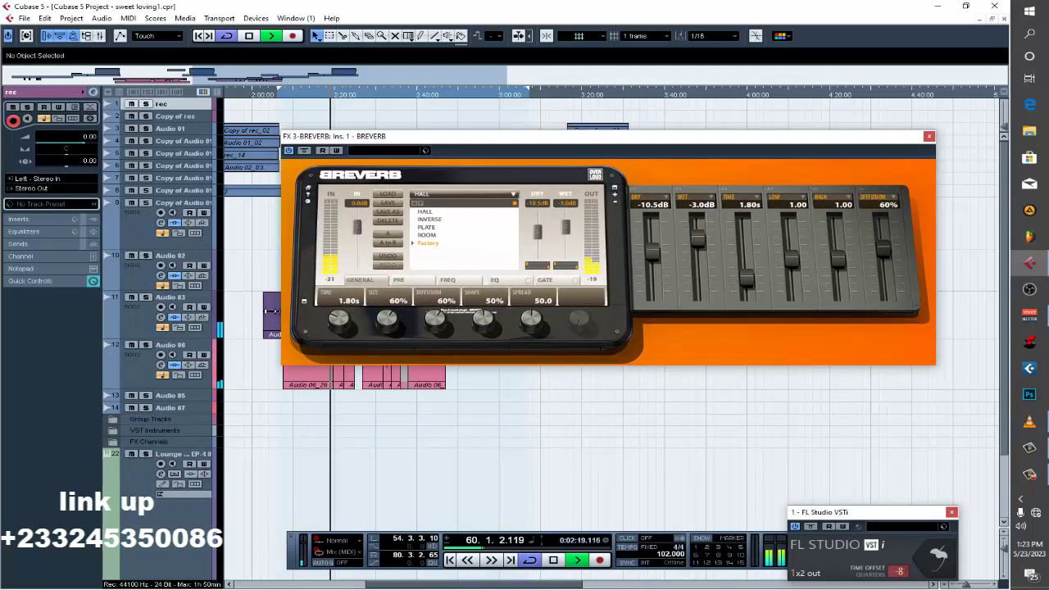
{"action": "scroll", "coordinate": [164, 287], "scroll_direction": "down", "scroll_amount": 3}
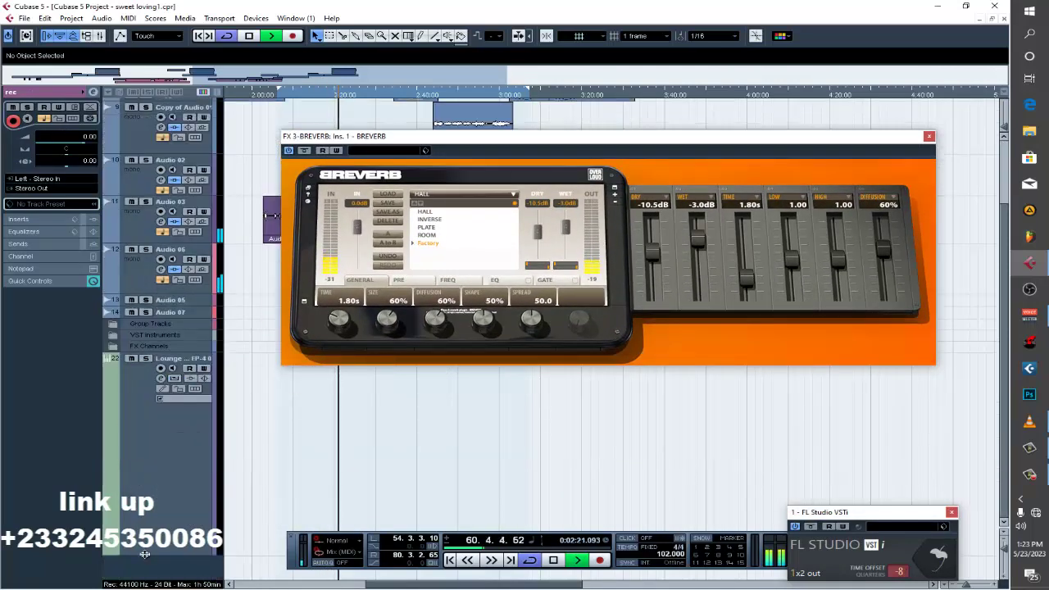
{"action": "left_click", "coordinate": [143, 383]}
{"action": "scroll", "coordinate": [152, 420], "scroll_direction": "up", "scroll_amount": 3}
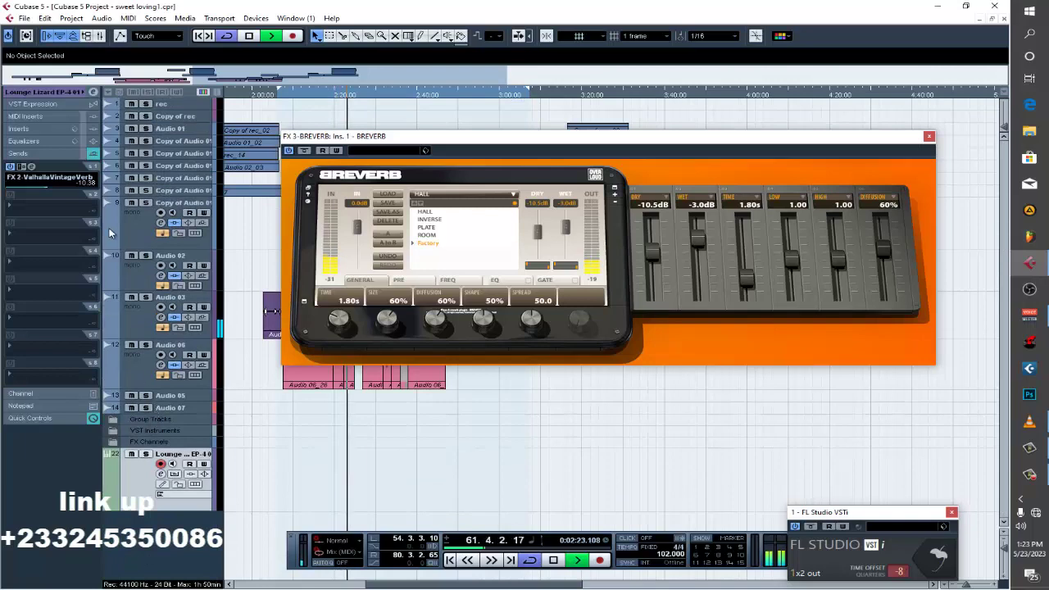
{"action": "left_click", "coordinate": [43, 93]}
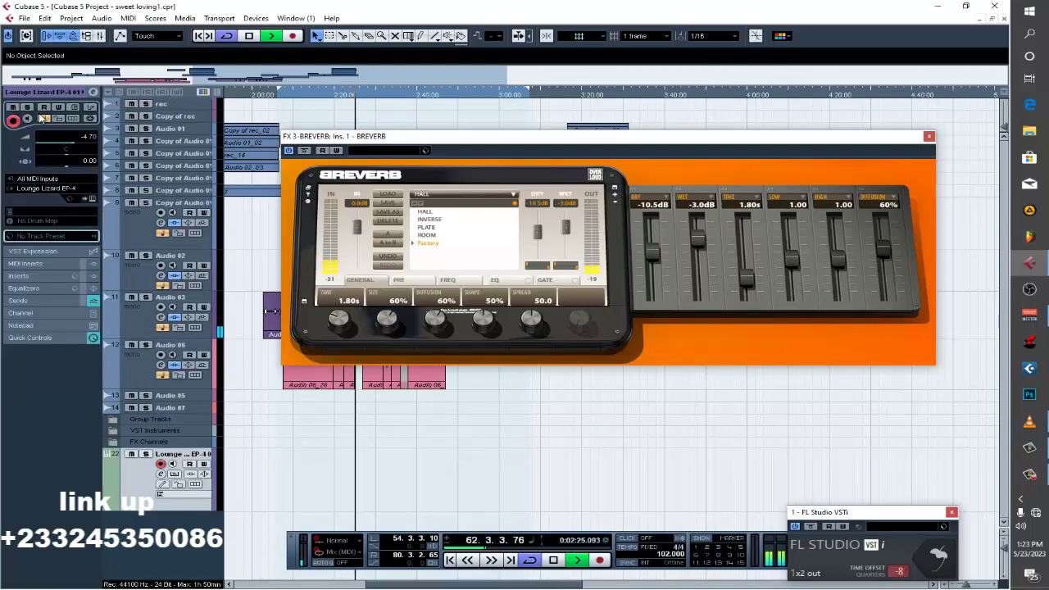
{"action": "left_click", "coordinate": [29, 20]}
{"action": "left_click", "coordinate": [36, 93]}
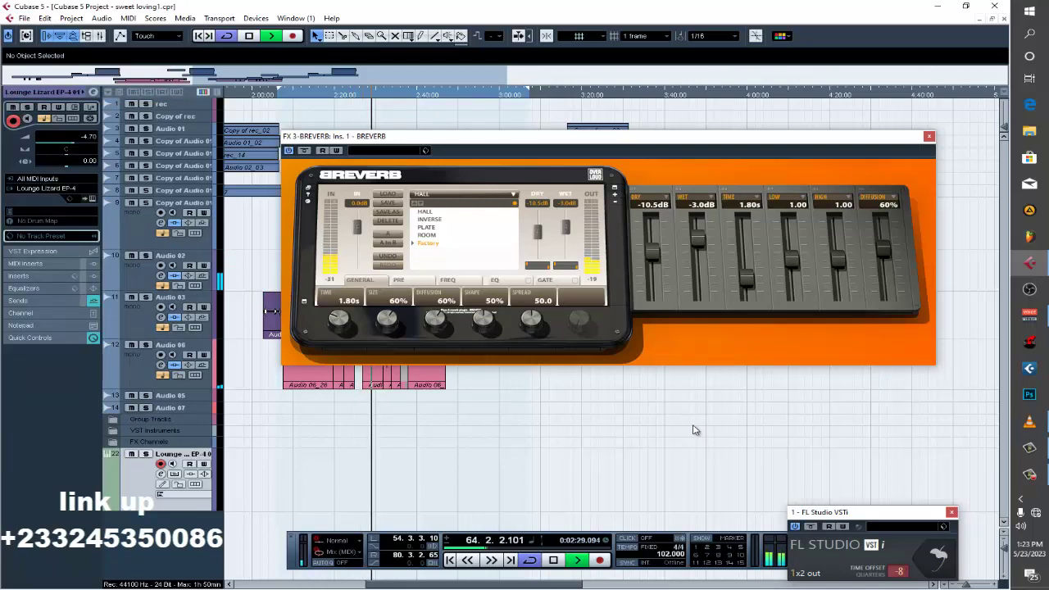
Switch to FL Studio and examine the playlist arrangement from about bar 61 onward.
{"action": "left_click", "coordinate": [942, 566]}
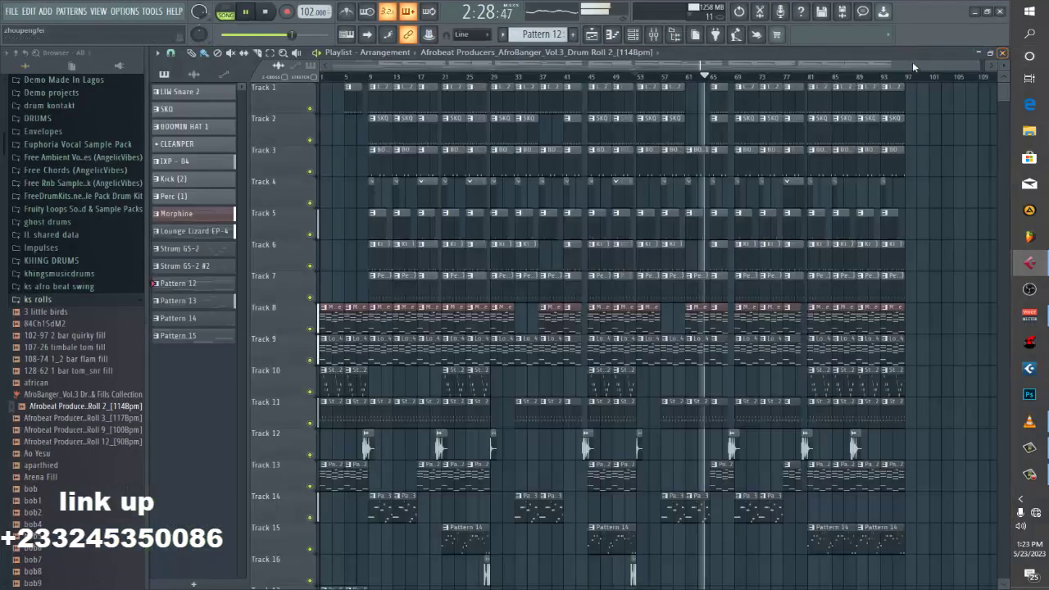
{"action": "left_click", "coordinate": [1001, 52]}
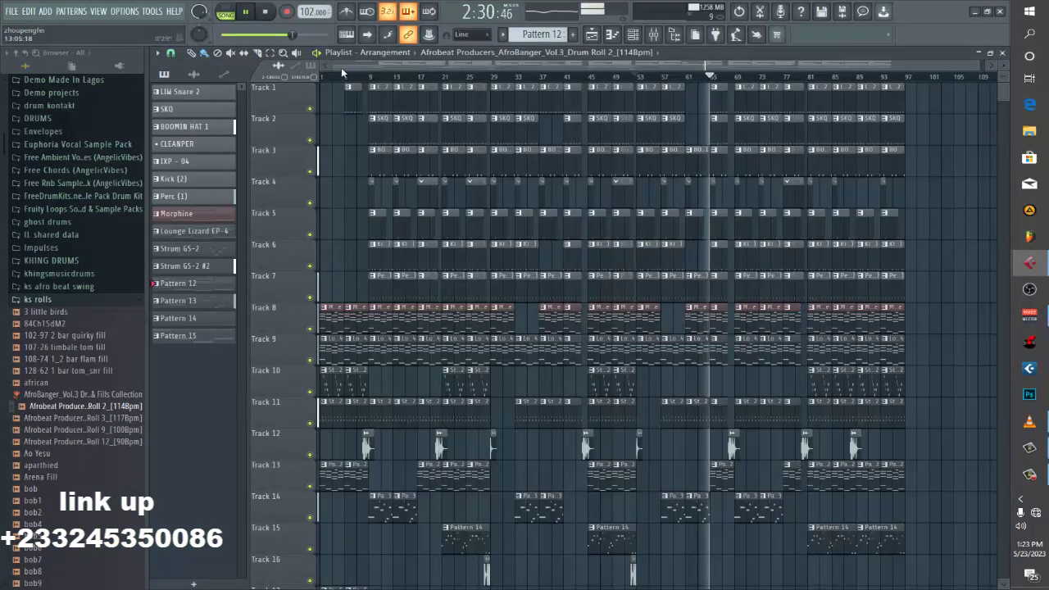
{"action": "left_click_drag", "start_coordinate": [333, 68], "coordinate": [673, 70]}
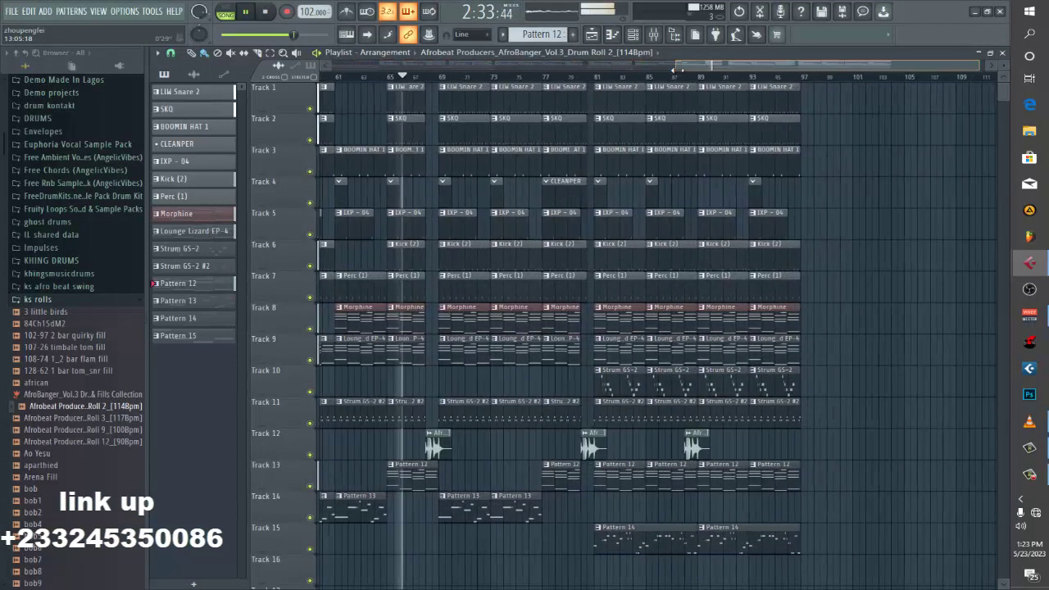
Show the mixer, examine the Fruity Convolver effect on the Strum GS-2 #2 insert, and close the effect window.
{"action": "left_click", "coordinate": [653, 34]}
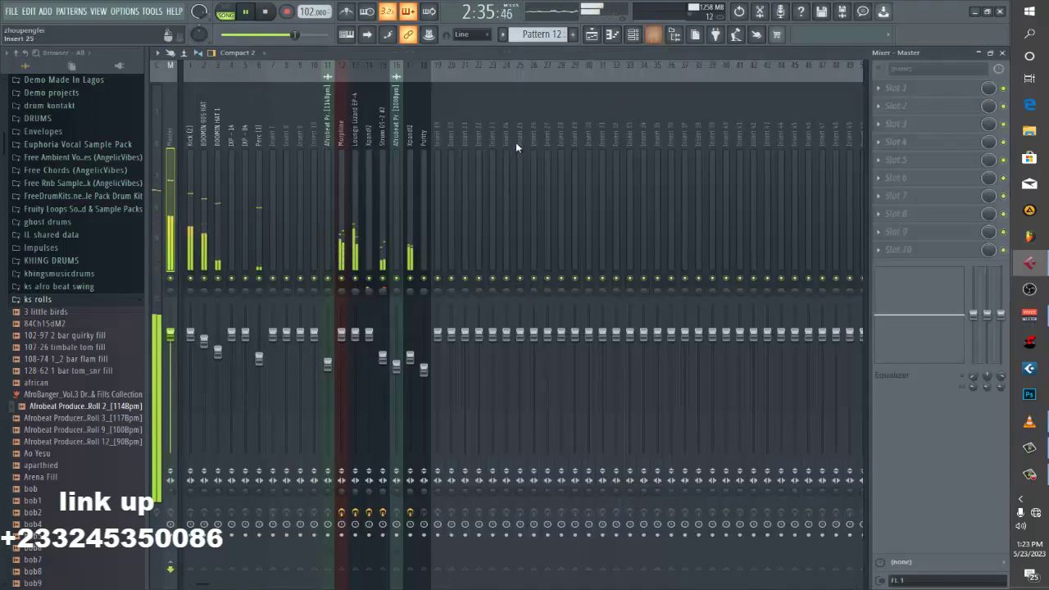
{"action": "left_click", "coordinate": [410, 212]}
{"action": "left_click", "coordinate": [378, 224]}
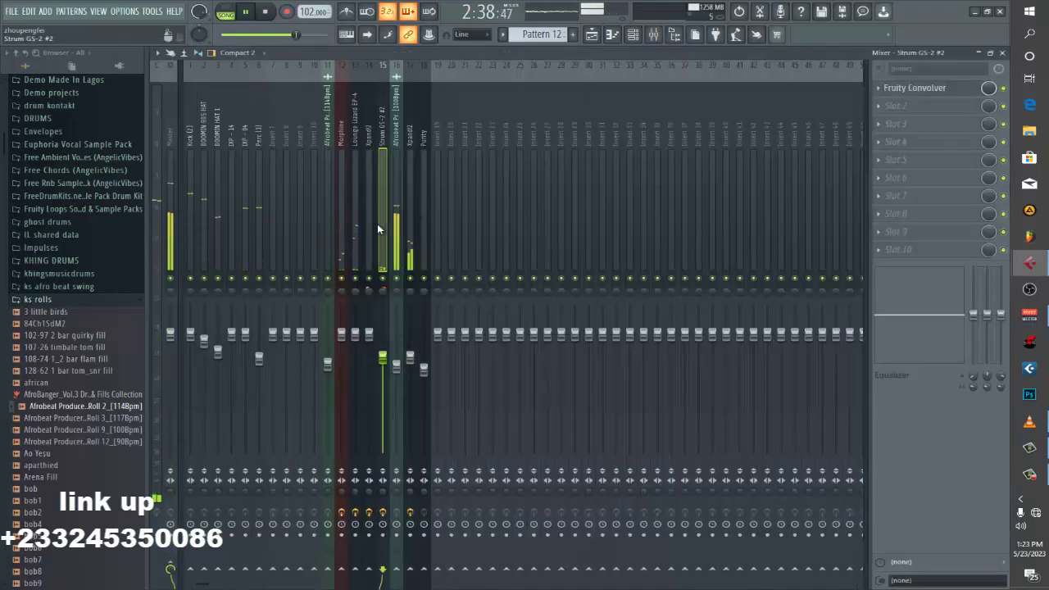
{"action": "left_click", "coordinate": [945, 88]}
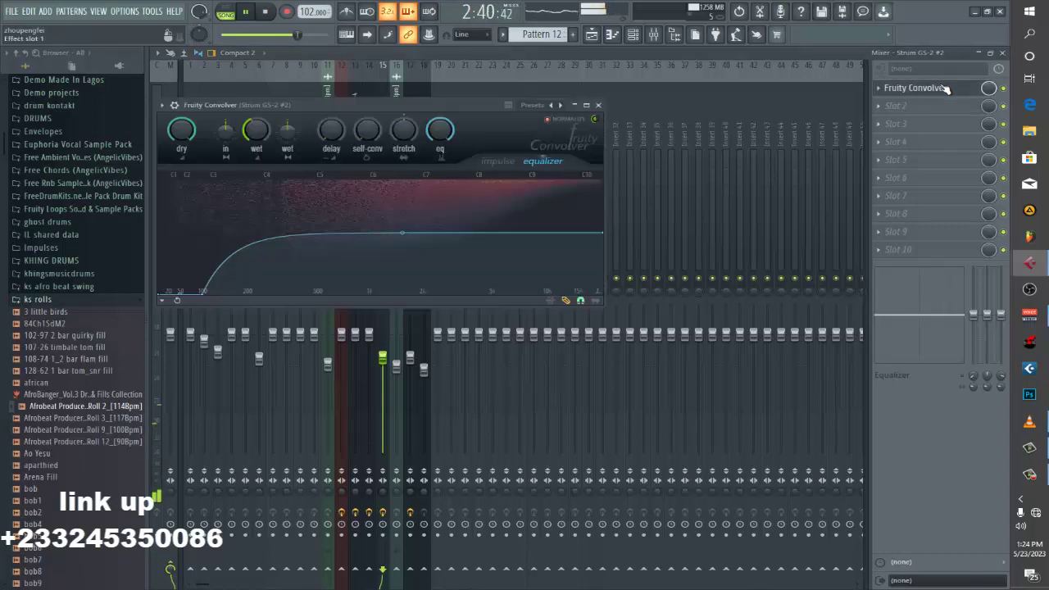
{"action": "left_click", "coordinate": [598, 105]}
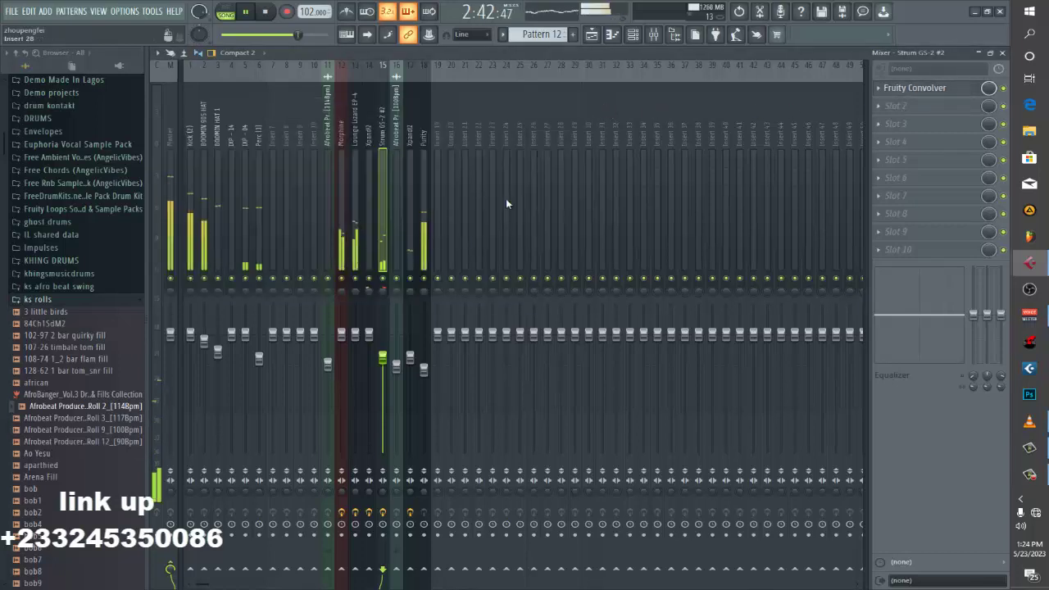
Select the Lounge Lizard EP-4 insert and briefly show its Fruity Reeverb 2 effect.
{"action": "left_click", "coordinate": [355, 238]}
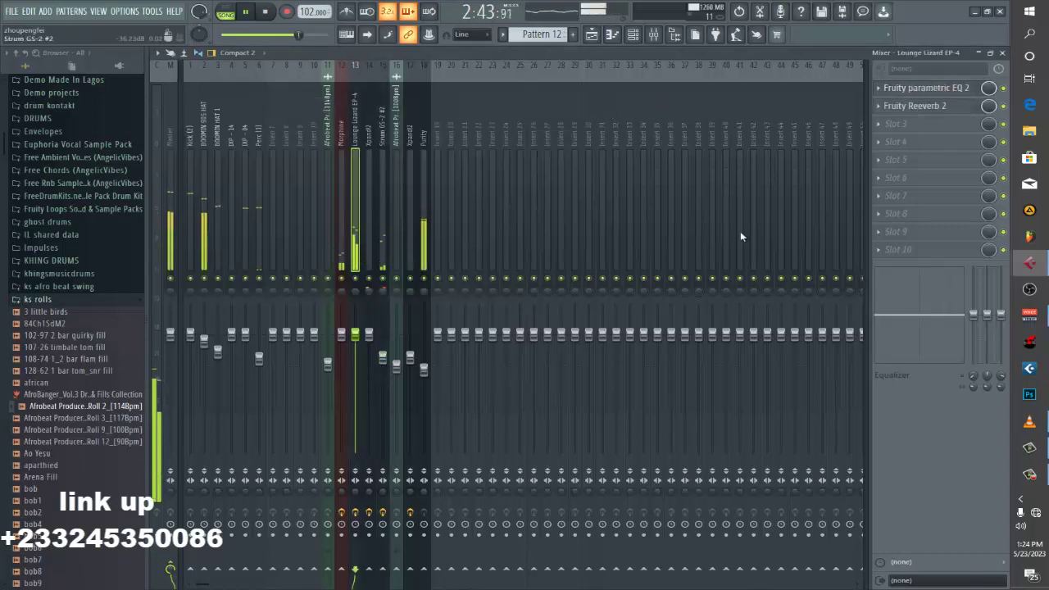
{"action": "left_click", "coordinate": [919, 106]}
{"action": "left_click", "coordinate": [919, 106]}
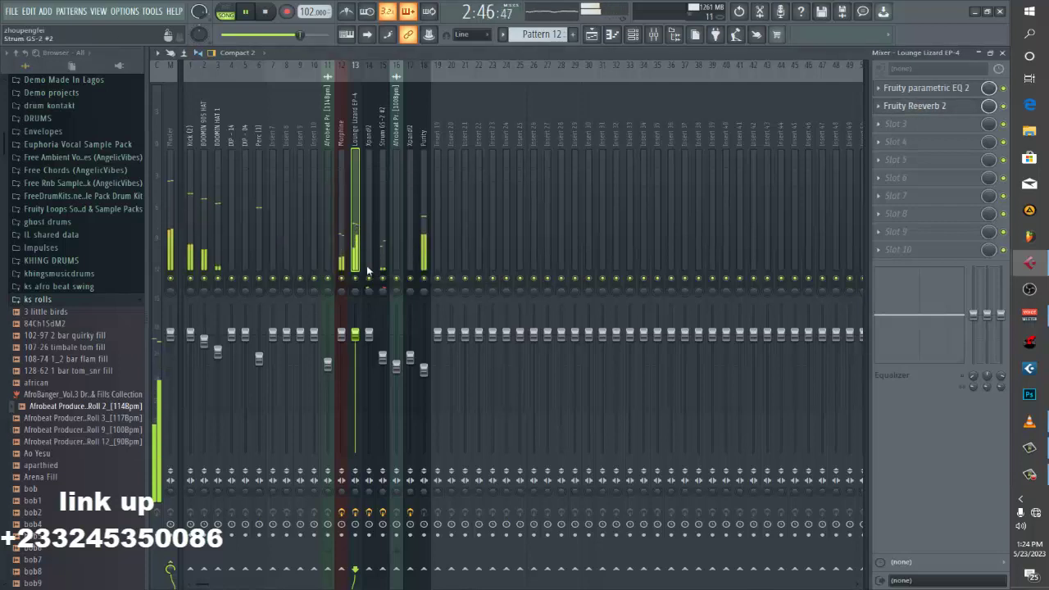
Select the Morphine insert, solo it briefly to hear it alone, and restore the full mix.
{"action": "left_click", "coordinate": [348, 257]}
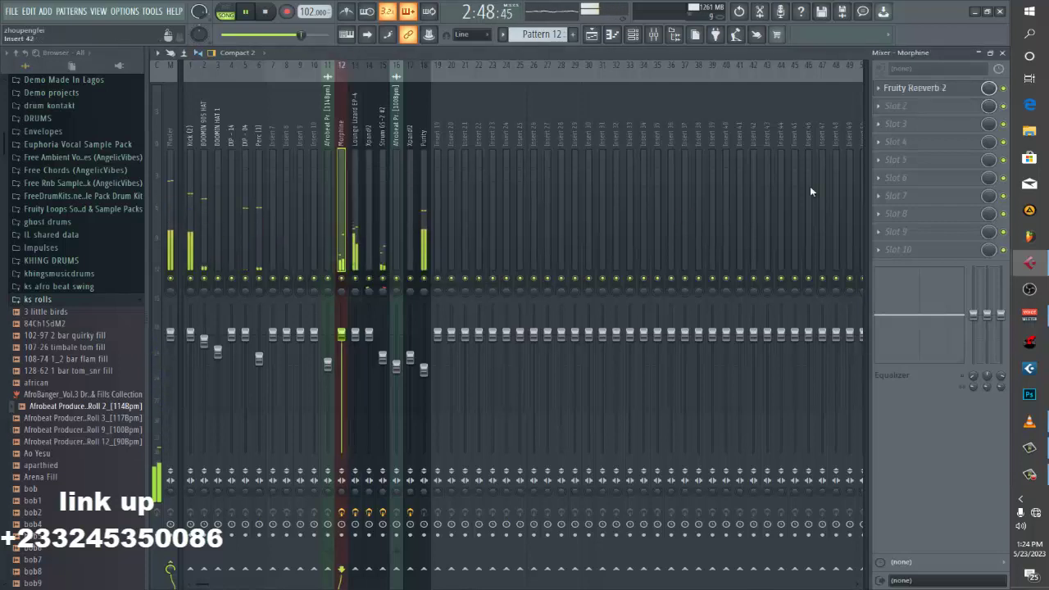
{"action": "right_click", "coordinate": [344, 280]}
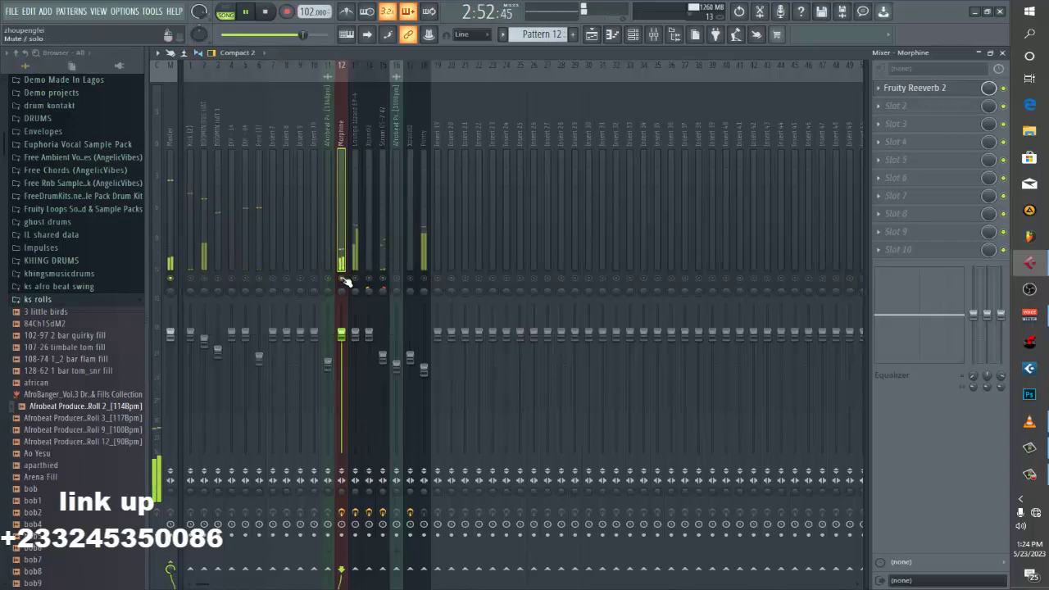
{"action": "right_click", "coordinate": [344, 280]}
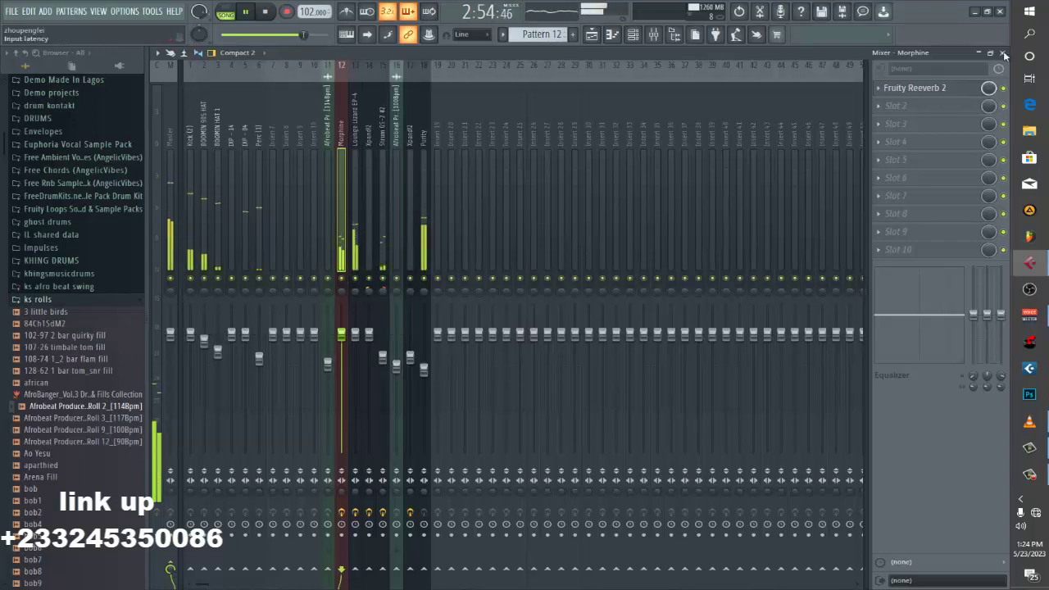
Close the FL Studio window to return to the Cubase project, and close the BREVERB window.
{"action": "left_click", "coordinate": [1001, 12]}
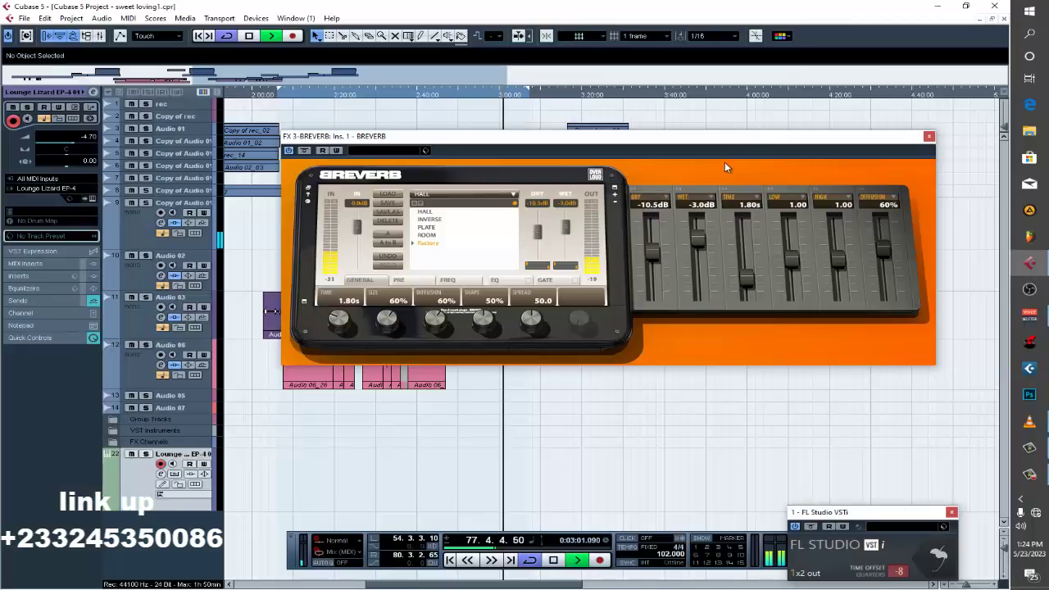
{"action": "left_click", "coordinate": [928, 136]}
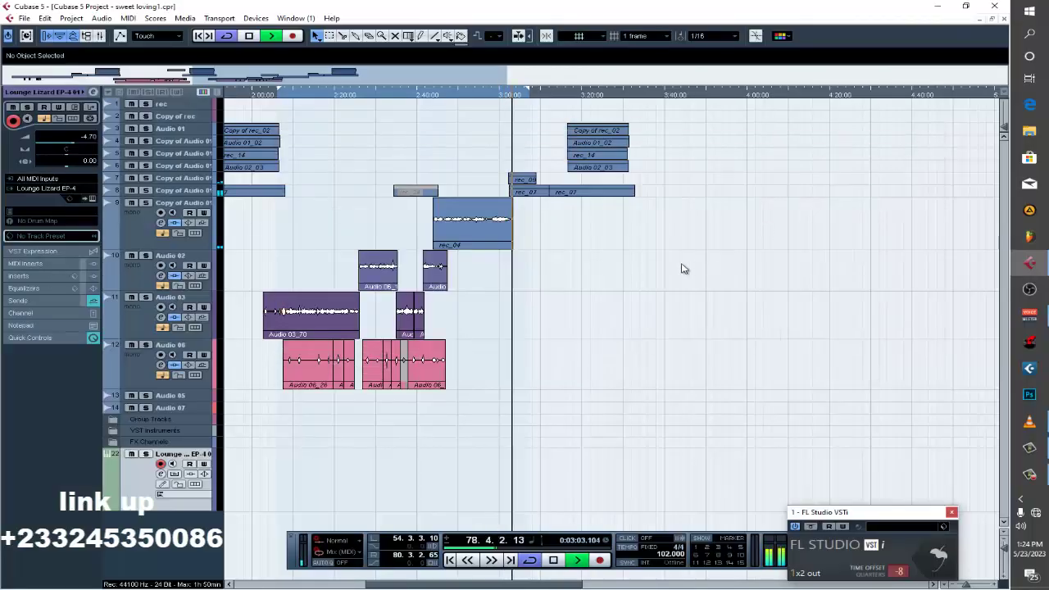